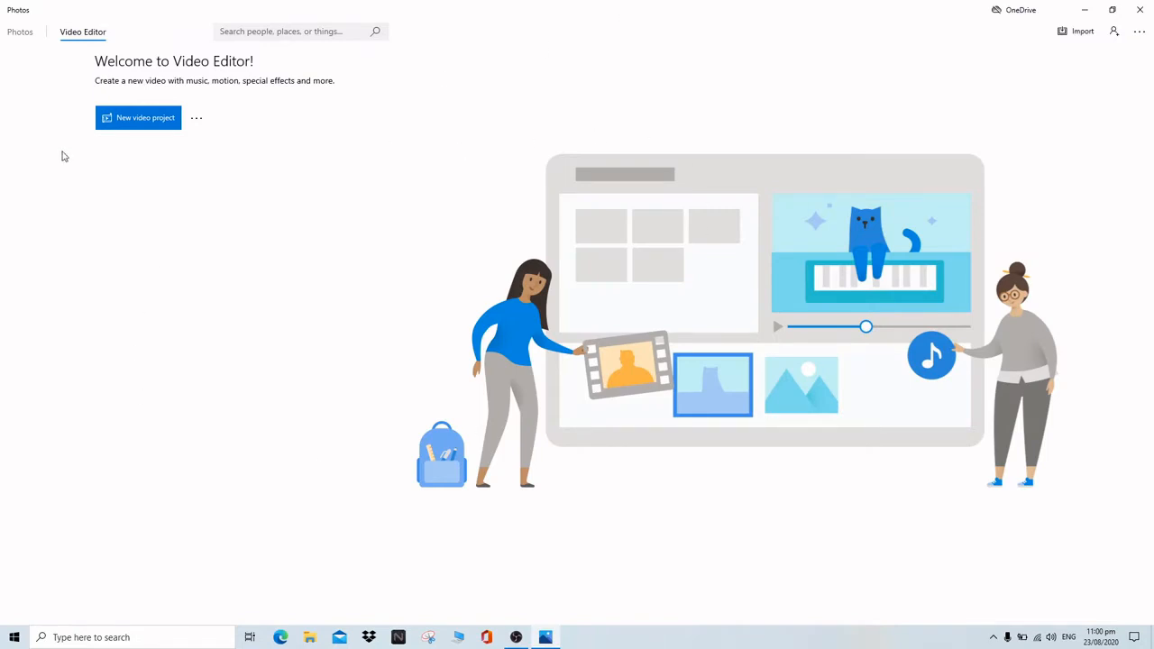
Create a new video project named Project1.
{"action": "left_click", "coordinate": [160, 120]}
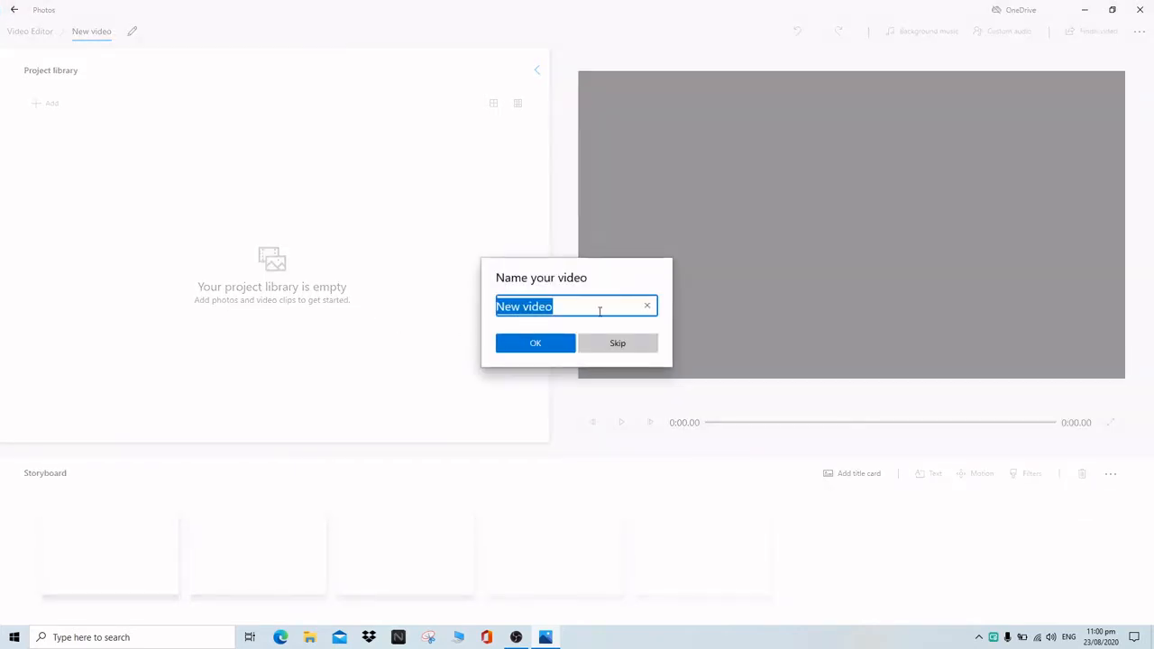
{"action": "type", "text": "Pr"}
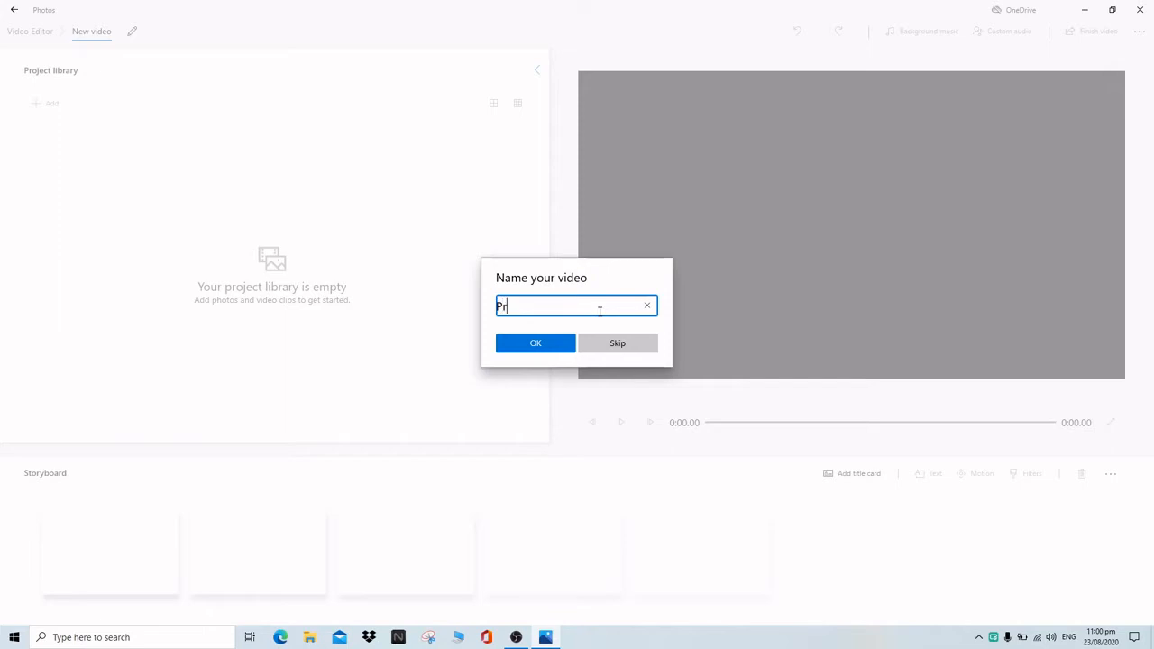
{"action": "type", "text": "oject1"}
{"action": "left_click", "coordinate": [564, 341]}
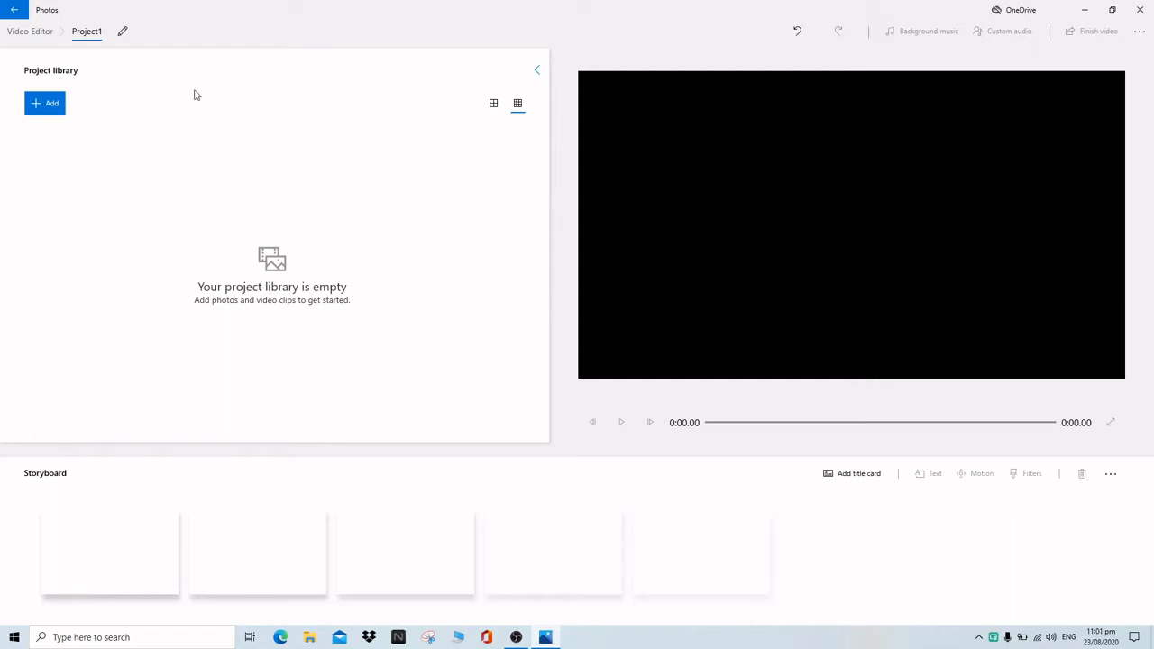
Import all photos from the PC's default photo folder into the project library and place them in the storyboard.
{"action": "left_click", "coordinate": [51, 106]}
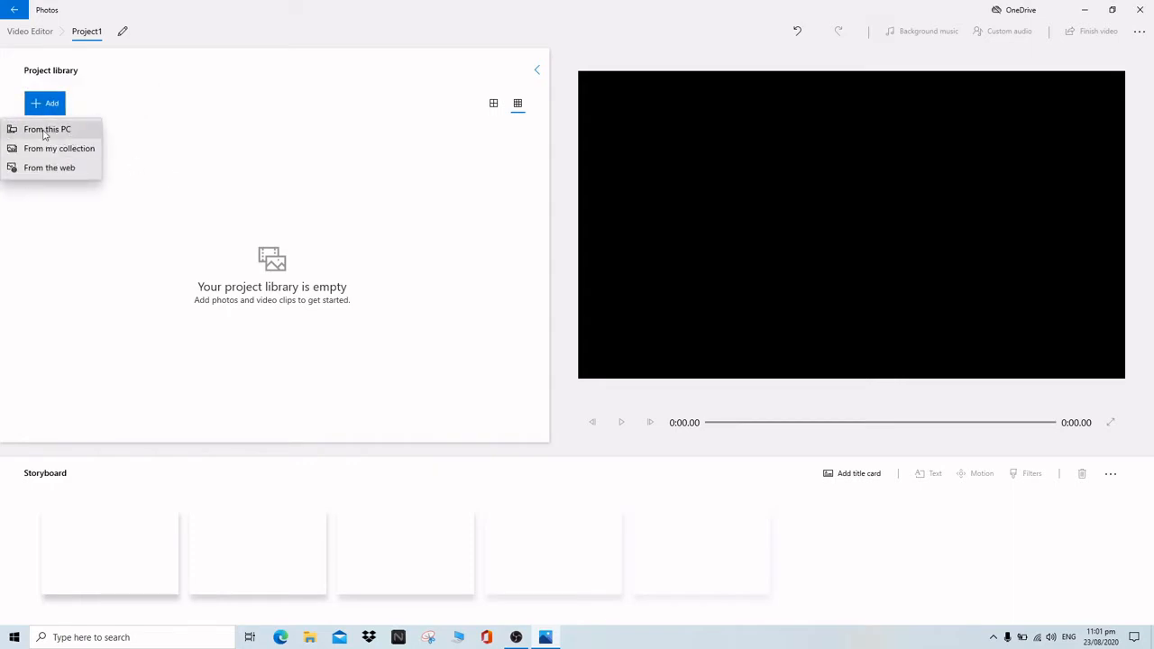
{"action": "left_click", "coordinate": [44, 133]}
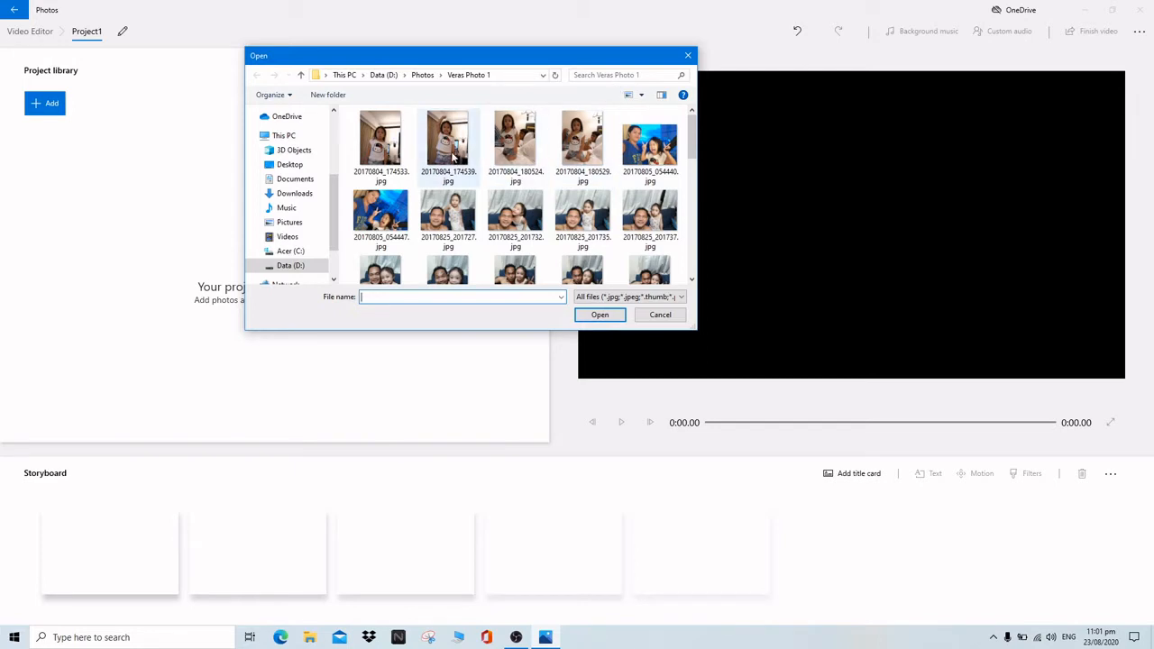
{"action": "left_click", "coordinate": [388, 147]}
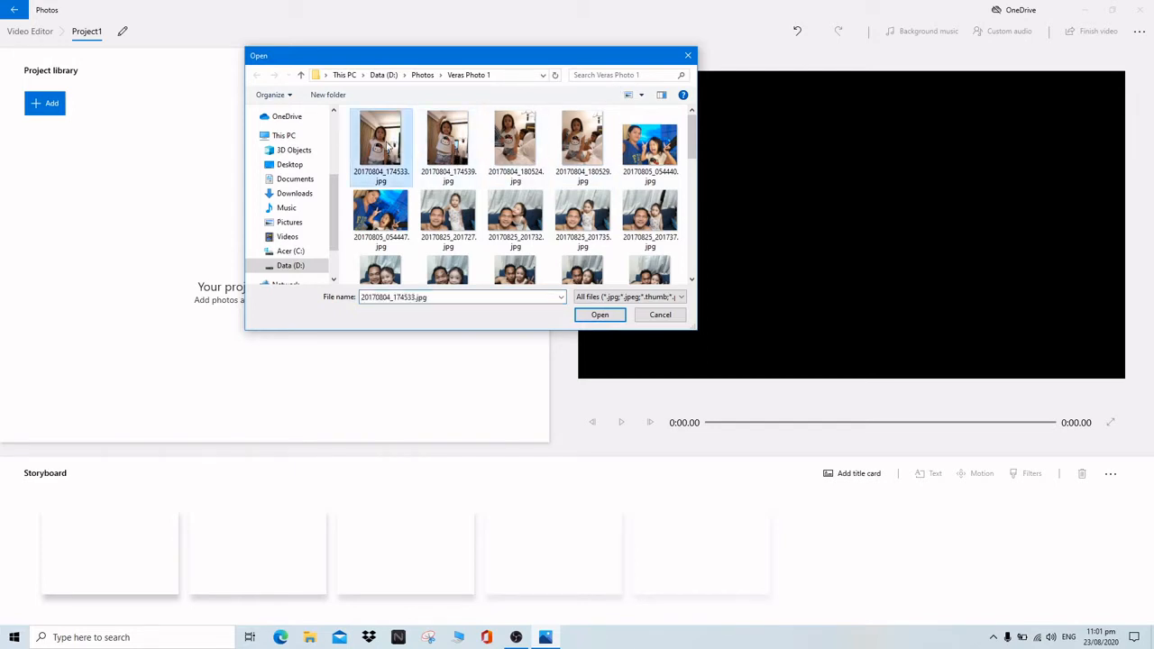
{"action": "key", "text": "ctrl+a"}
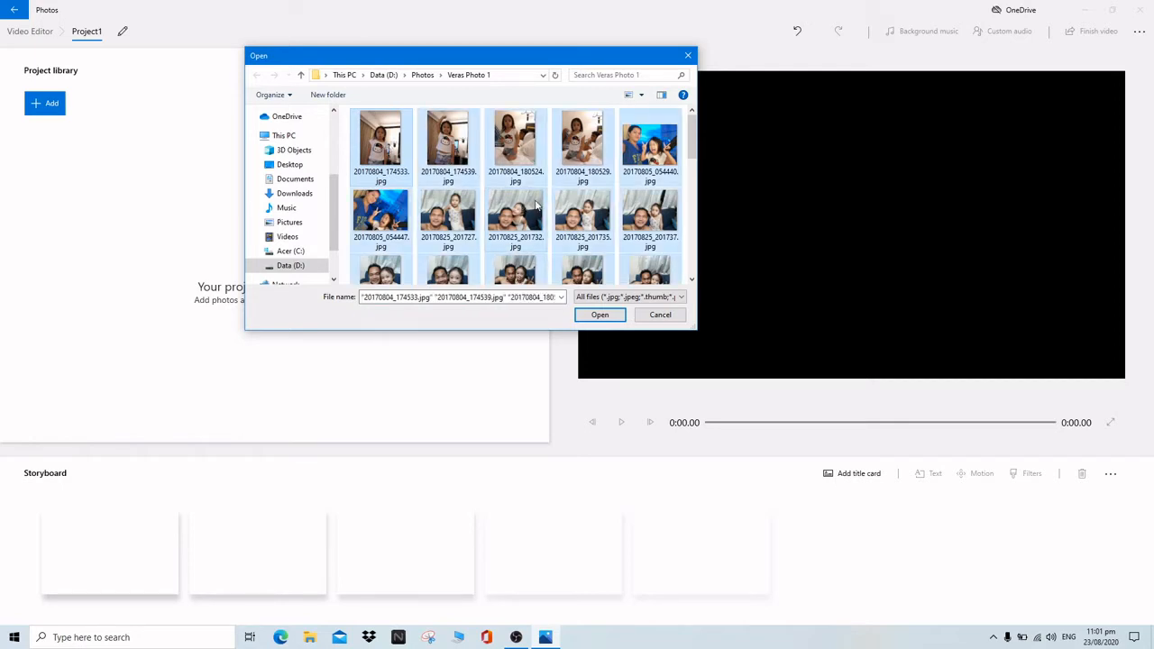
{"action": "left_click", "coordinate": [598, 316]}
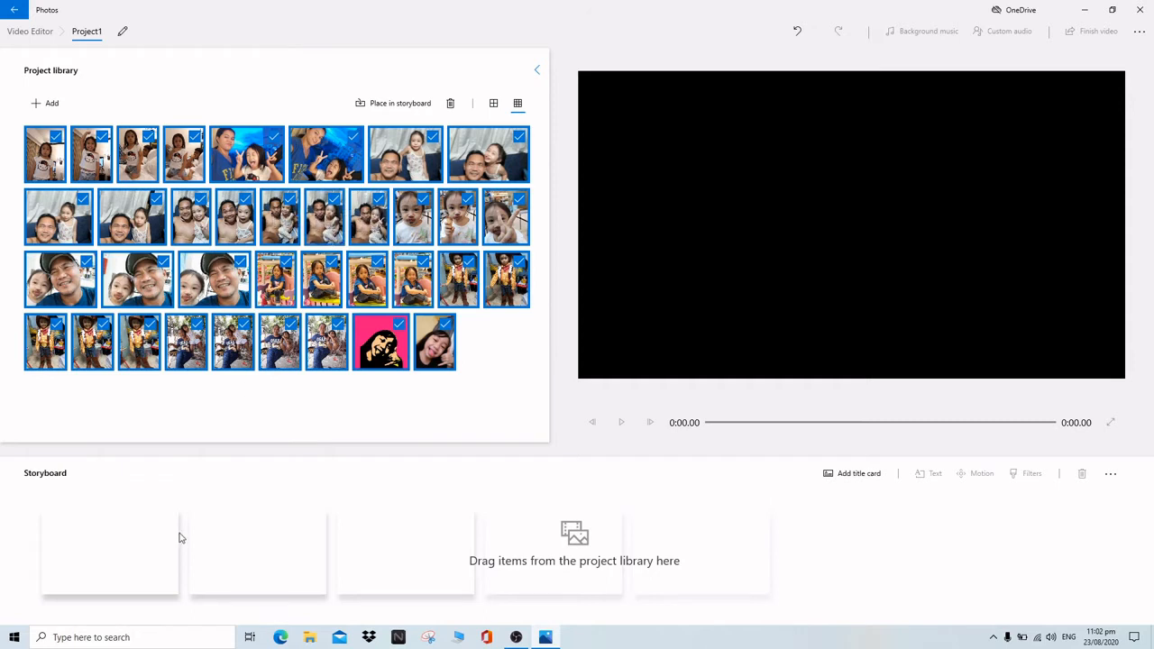
{"action": "left_click", "coordinate": [400, 105]}
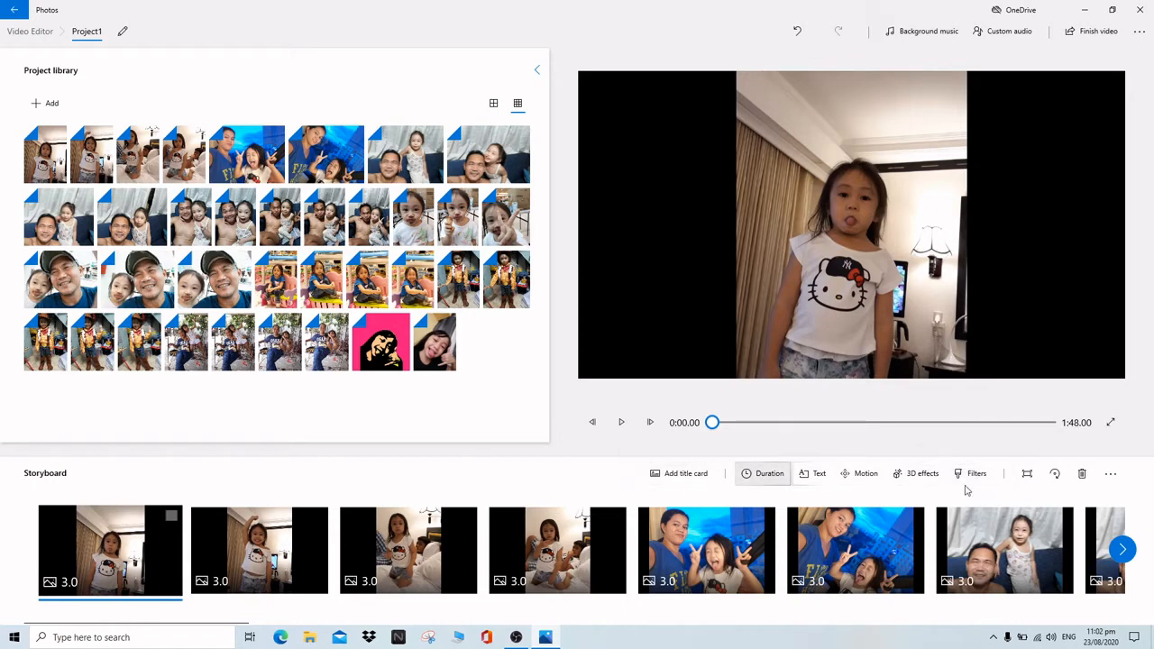
Set the duration of the first photo in the storyboard to 5 seconds.
{"action": "right_click", "coordinate": [120, 561]}
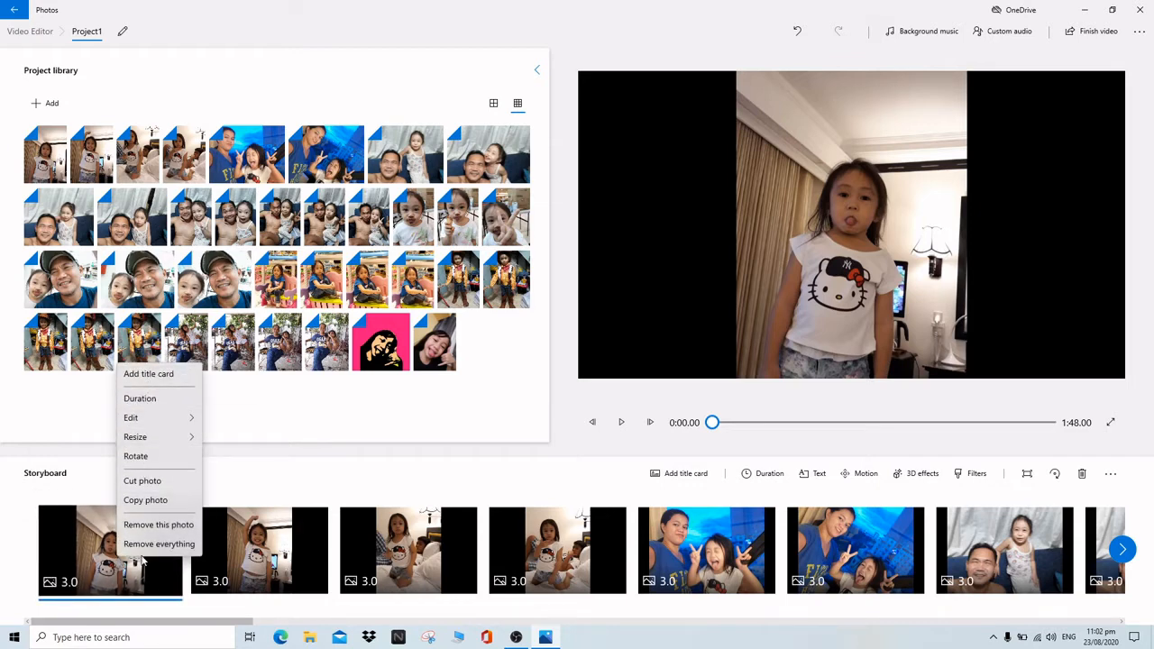
{"action": "left_click", "coordinate": [138, 398]}
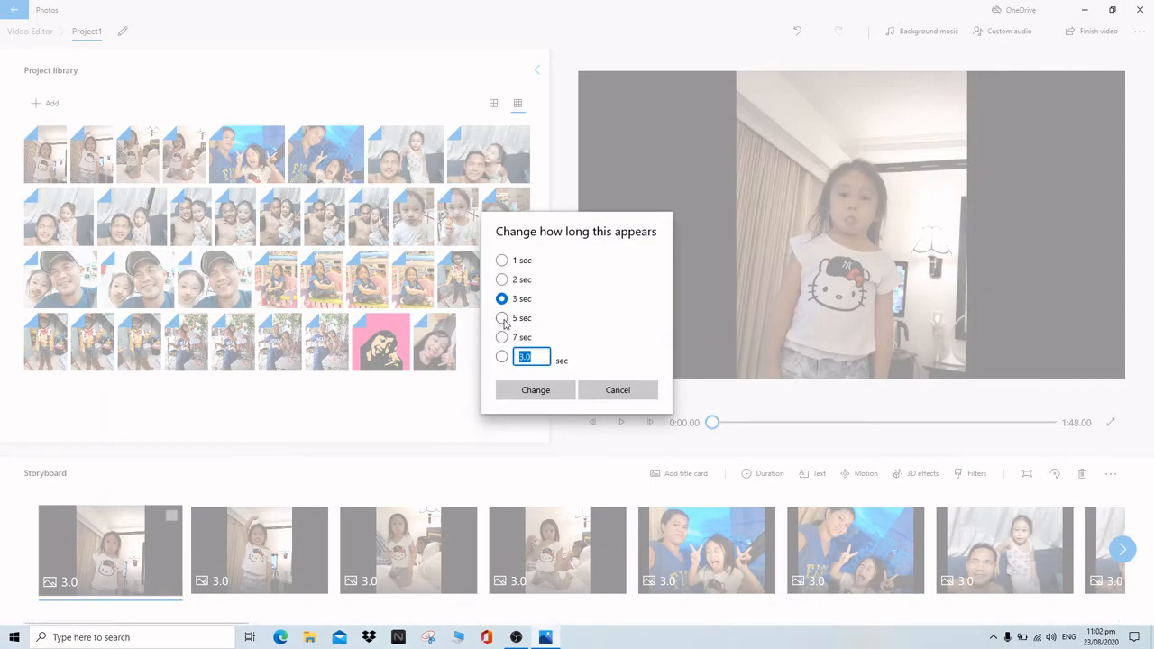
{"action": "left_click", "coordinate": [503, 318]}
{"action": "left_click", "coordinate": [536, 390]}
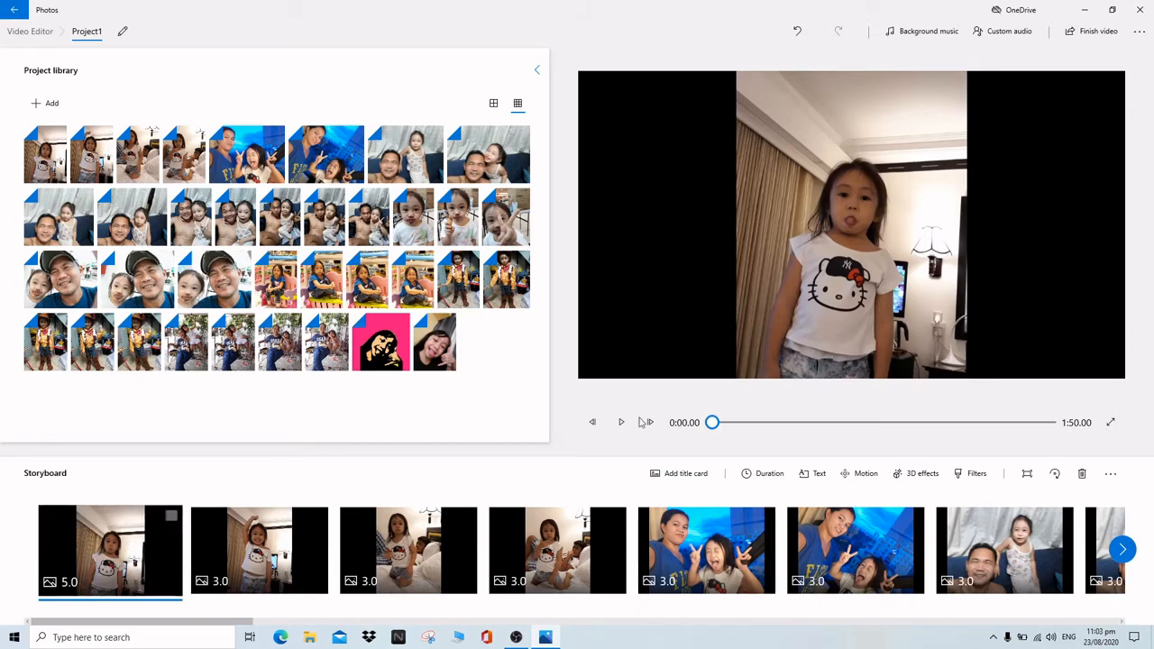
Add a title card at the start of the storyboard and give its text the Joy animated style.
{"action": "left_click", "coordinate": [690, 476]}
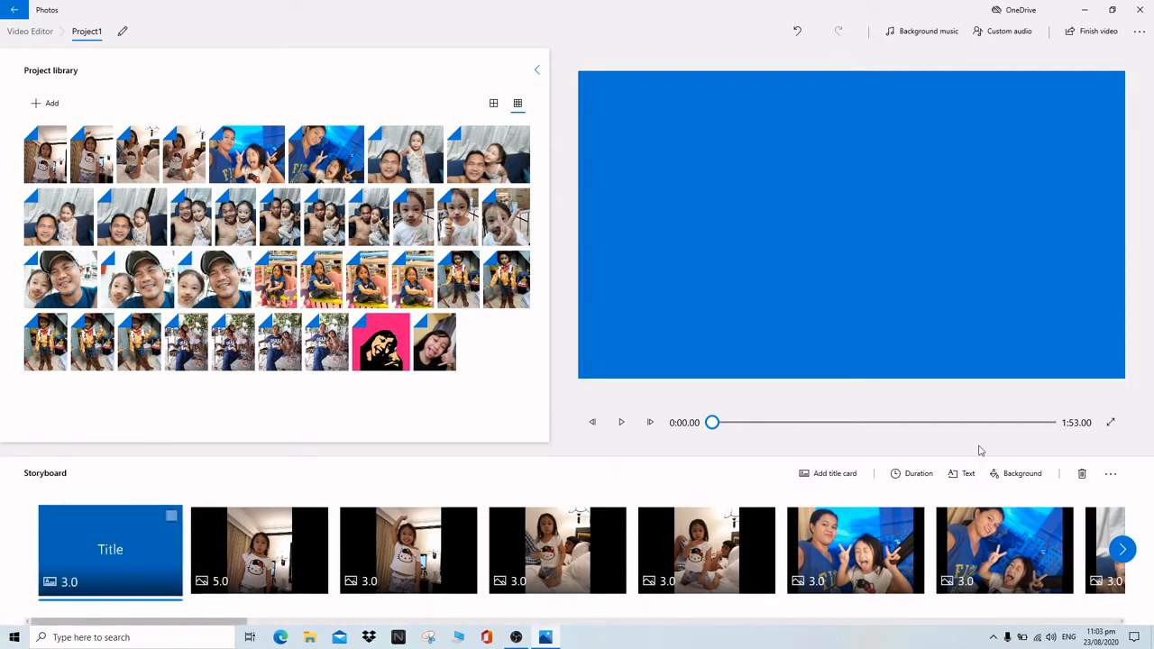
{"action": "left_click", "coordinate": [963, 485]}
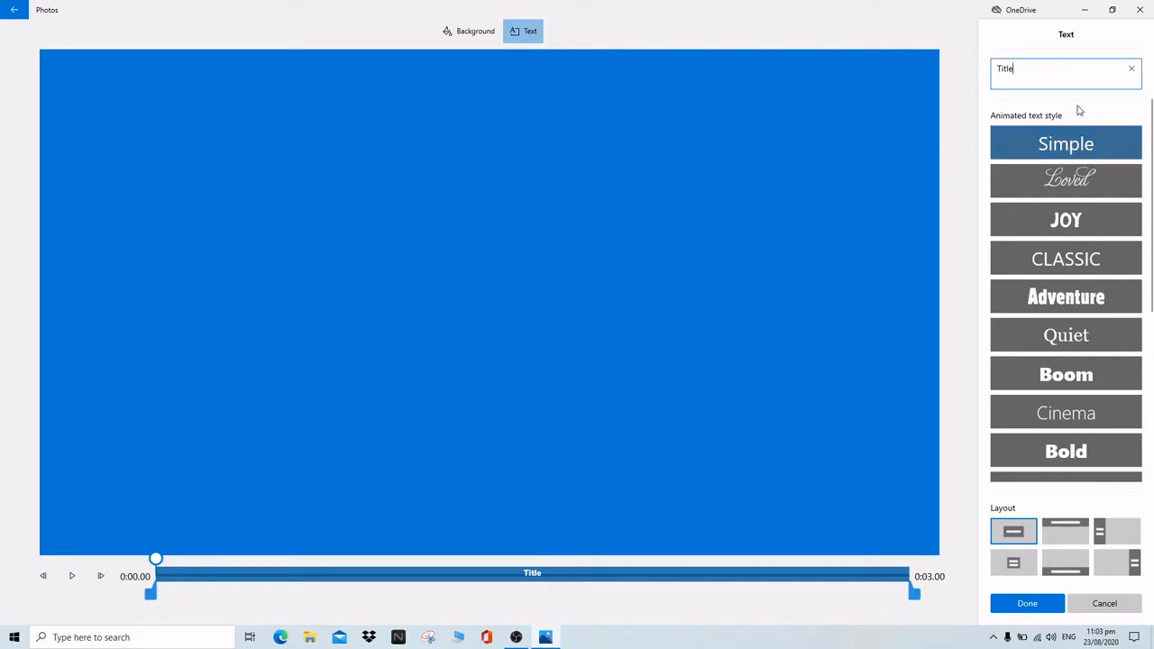
{"action": "left_click", "coordinate": [1075, 223]}
{"action": "left_click", "coordinate": [1053, 304]}
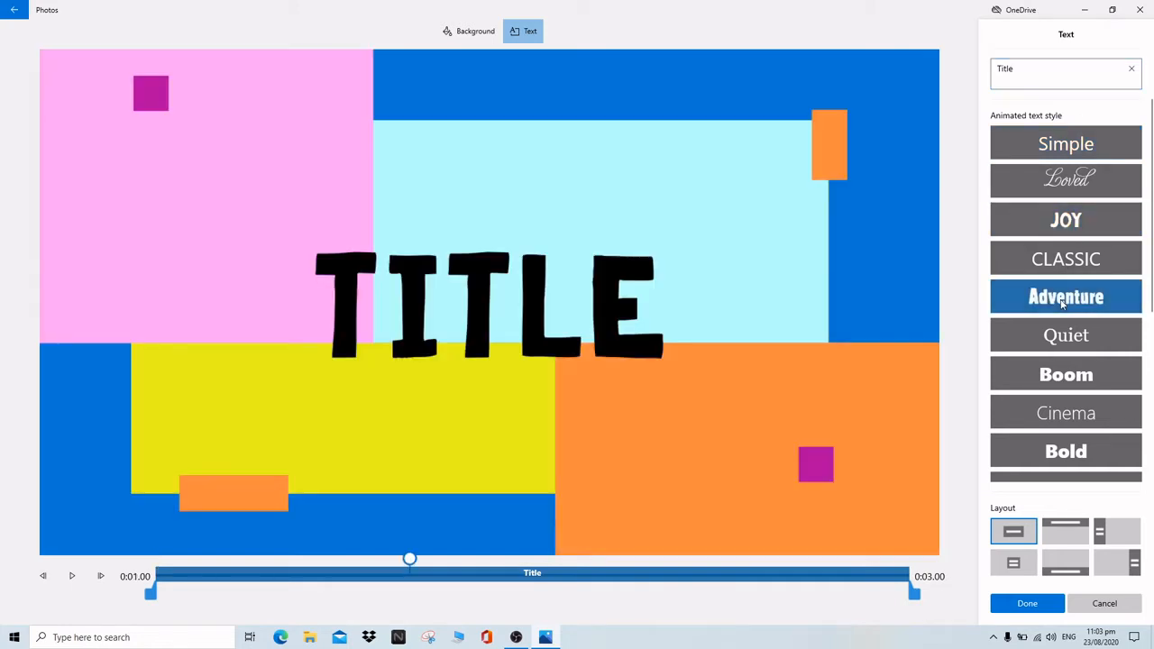
{"action": "left_click", "coordinate": [1083, 222]}
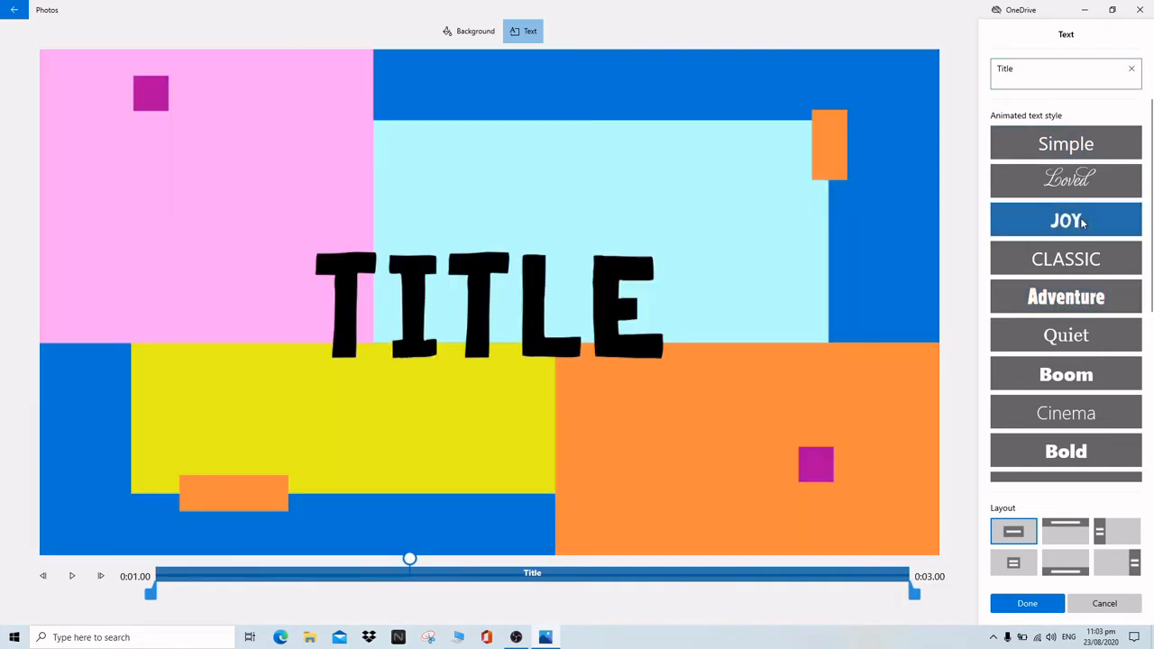
Replace the title card's placeholder text with the child's first name followed by the word Files.
{"action": "left_click", "coordinate": [1049, 75]}
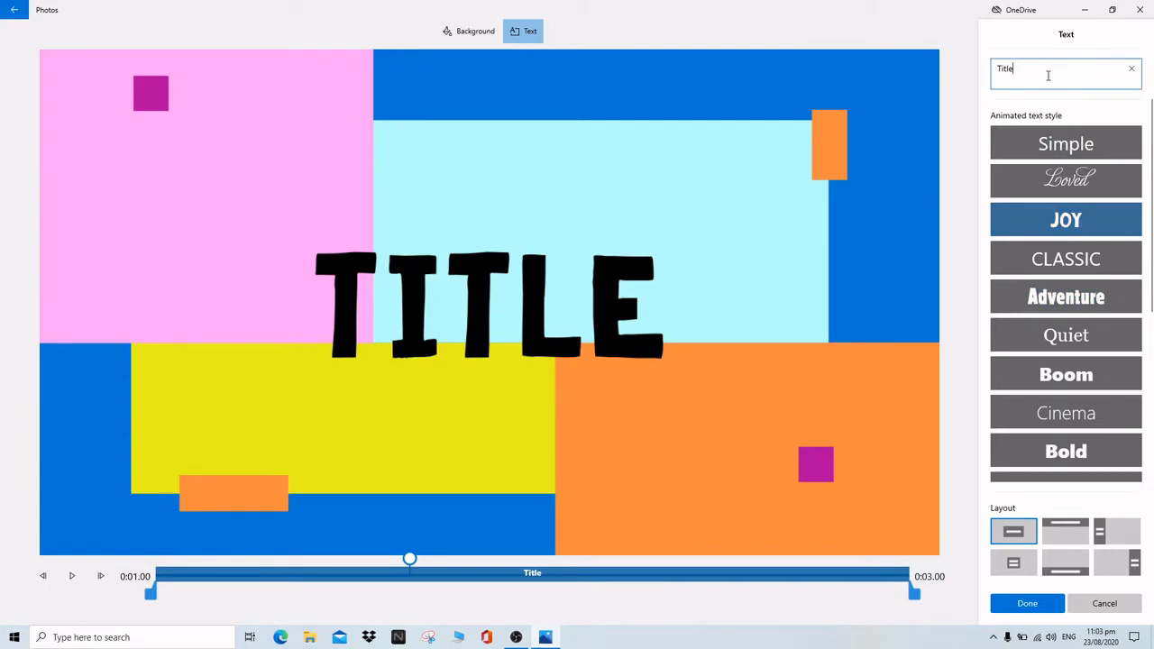
{"action": "key", "text": "BackSpace"}
{"action": "key", "text": "BackSpace"}
{"action": "key", "text": "BackSpace"}
{"action": "key", "text": "BackSpace"}
{"action": "key", "text": "BackSpace"}
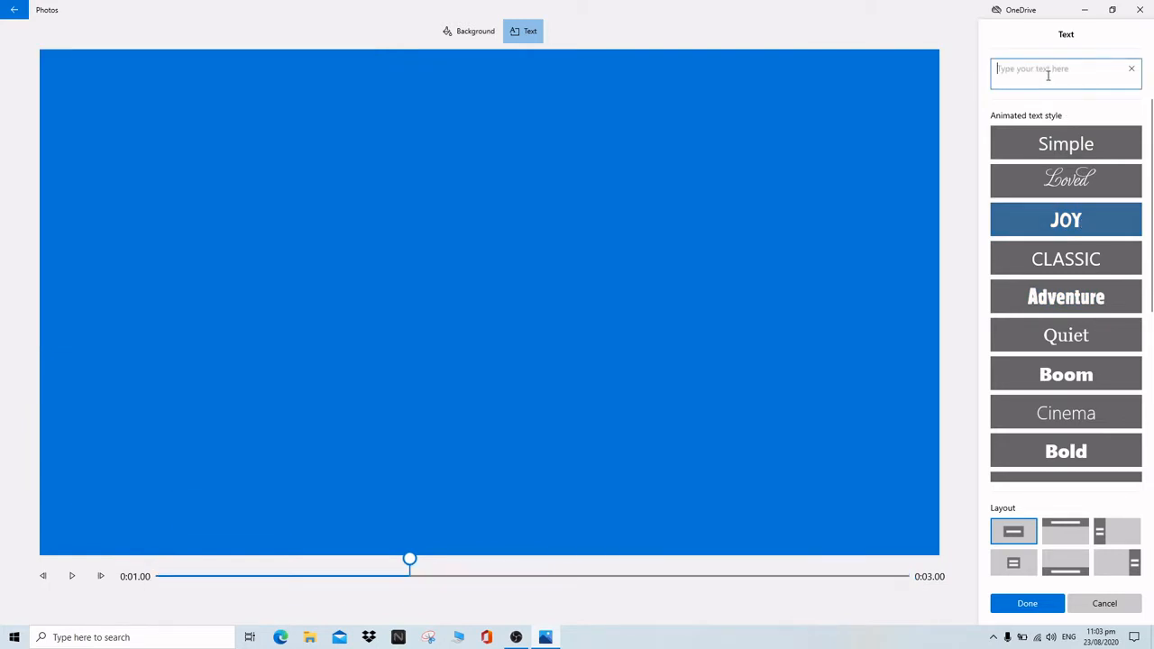
{"action": "type", "text": "Vera"}
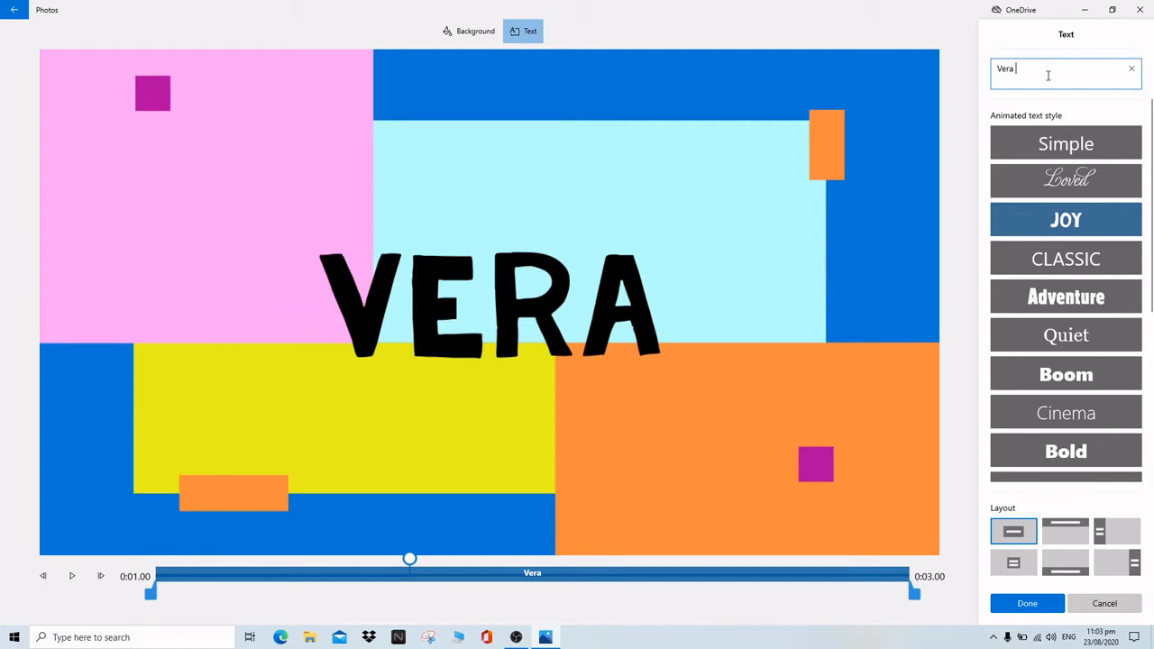
{"action": "type", "text": " Files"}
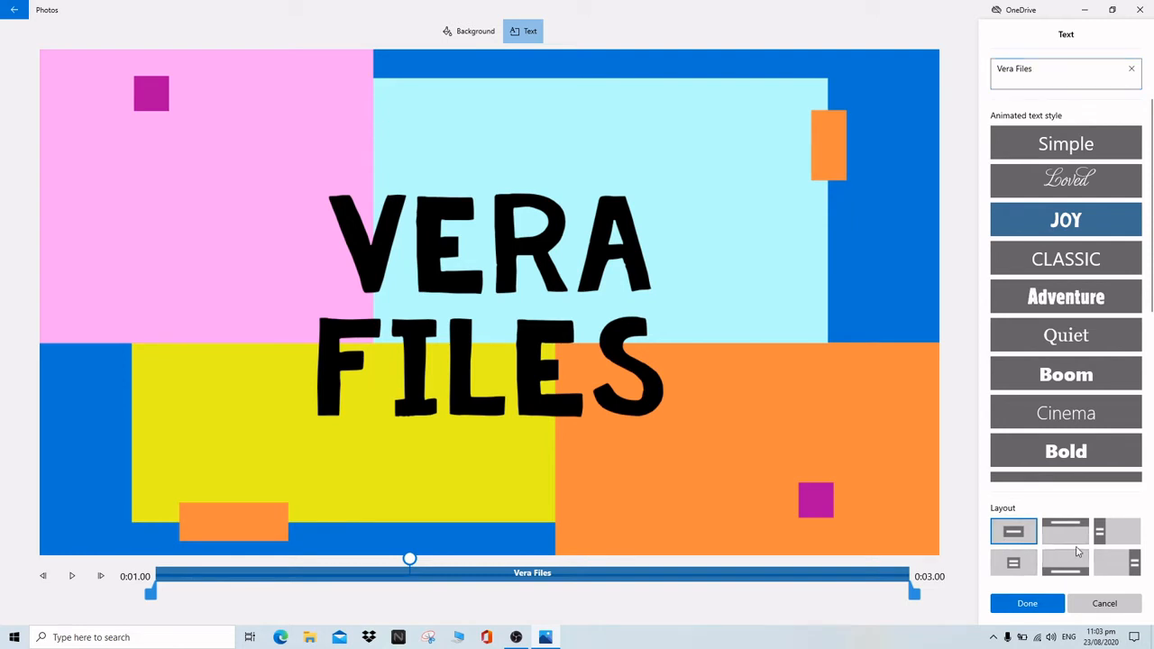
Try the top, bottom, left, right and second title layouts for the title text and return to Title 1.
{"action": "left_click", "coordinate": [1075, 544]}
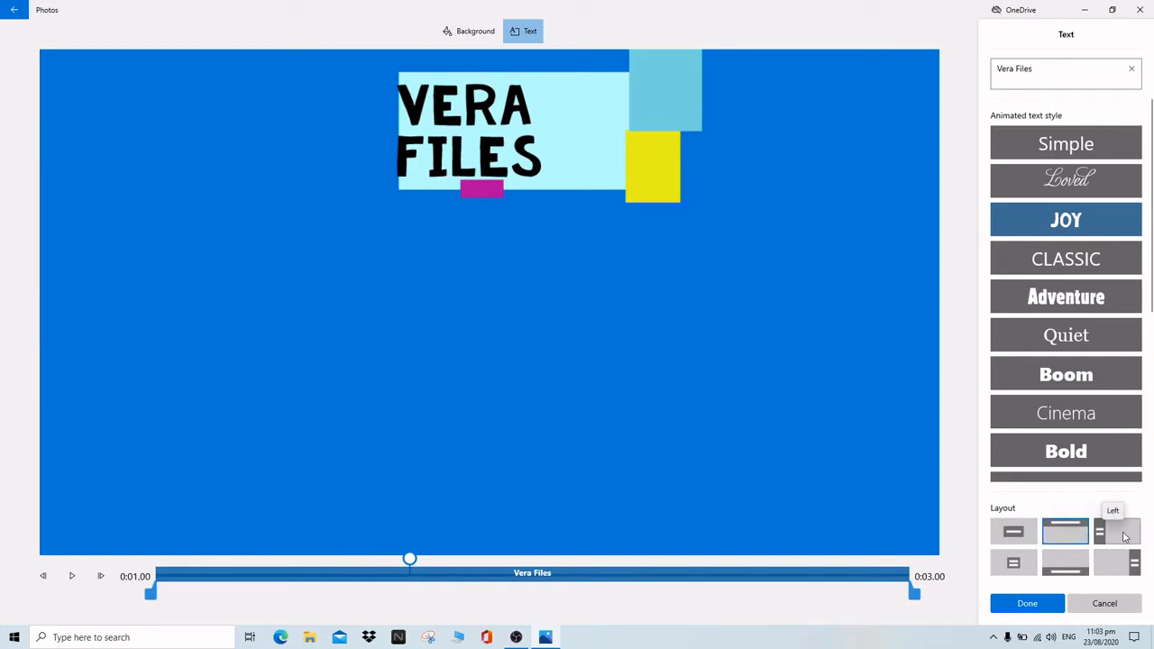
{"action": "left_click", "coordinate": [1067, 564]}
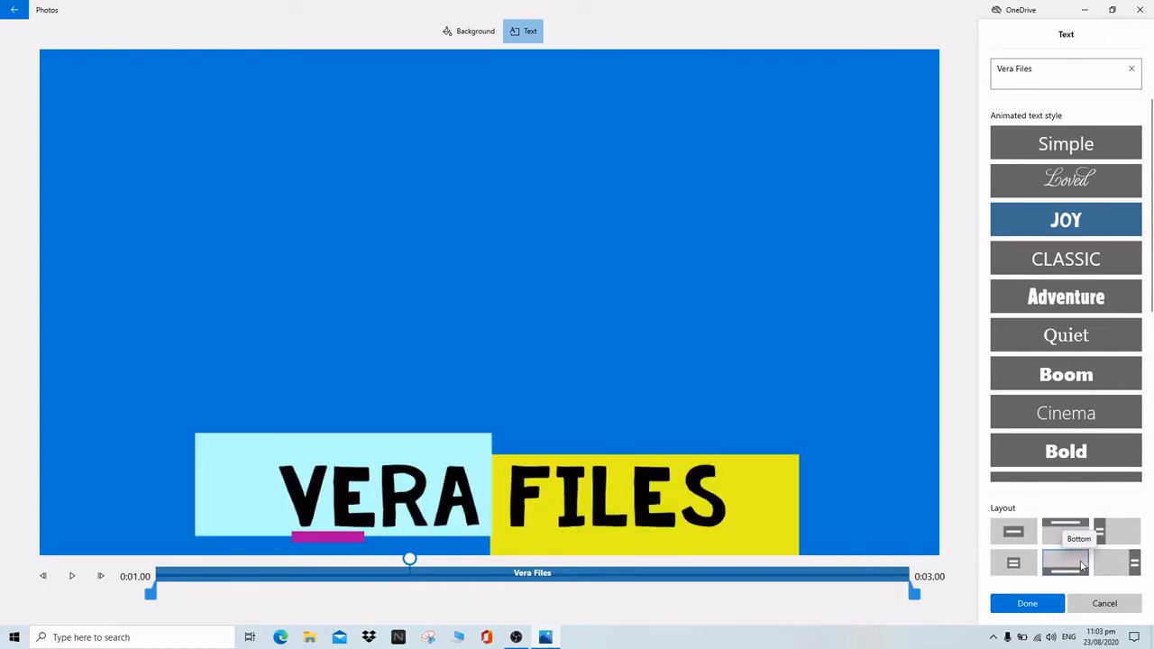
{"action": "left_click", "coordinate": [1135, 540]}
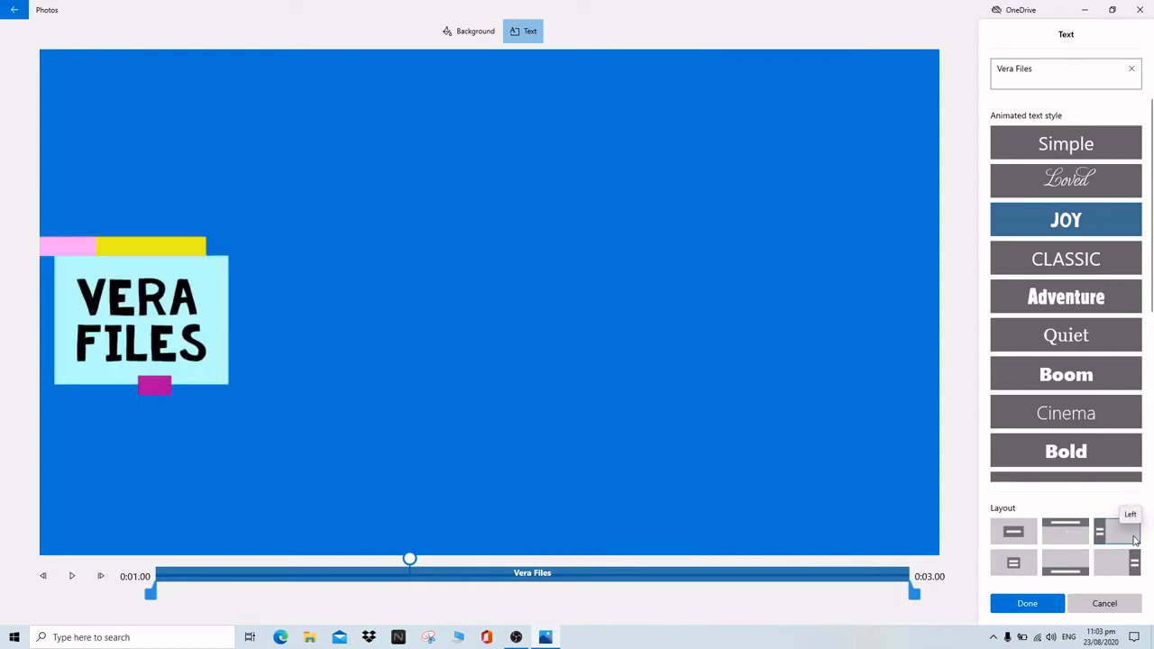
{"action": "left_click", "coordinate": [1128, 563]}
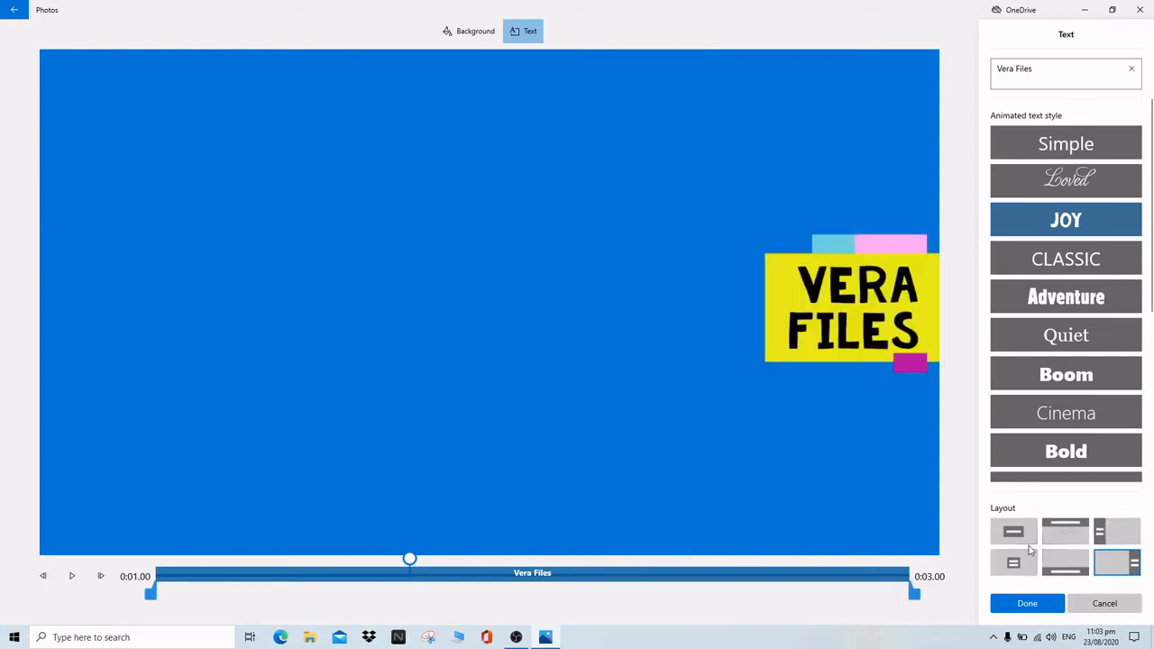
{"action": "left_click", "coordinate": [1013, 563]}
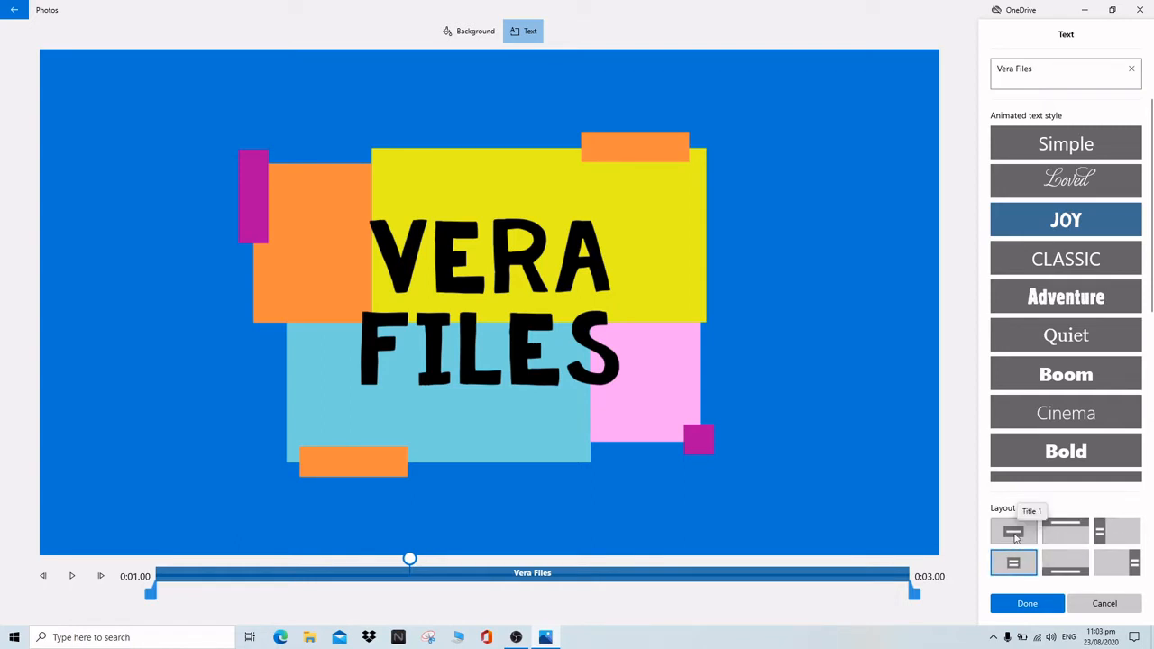
{"action": "left_click", "coordinate": [1015, 535]}
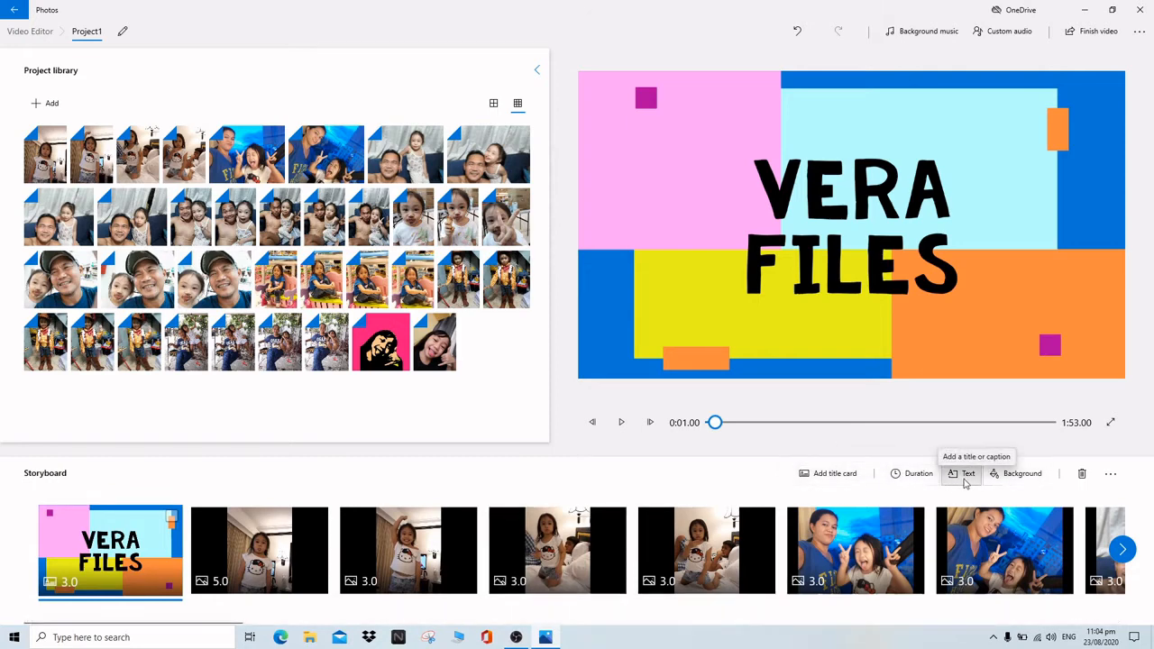
Caption the 5-second photo after the title card with the child's first name, using the Classic style and Bottom layout.
{"action": "left_click", "coordinate": [232, 596]}
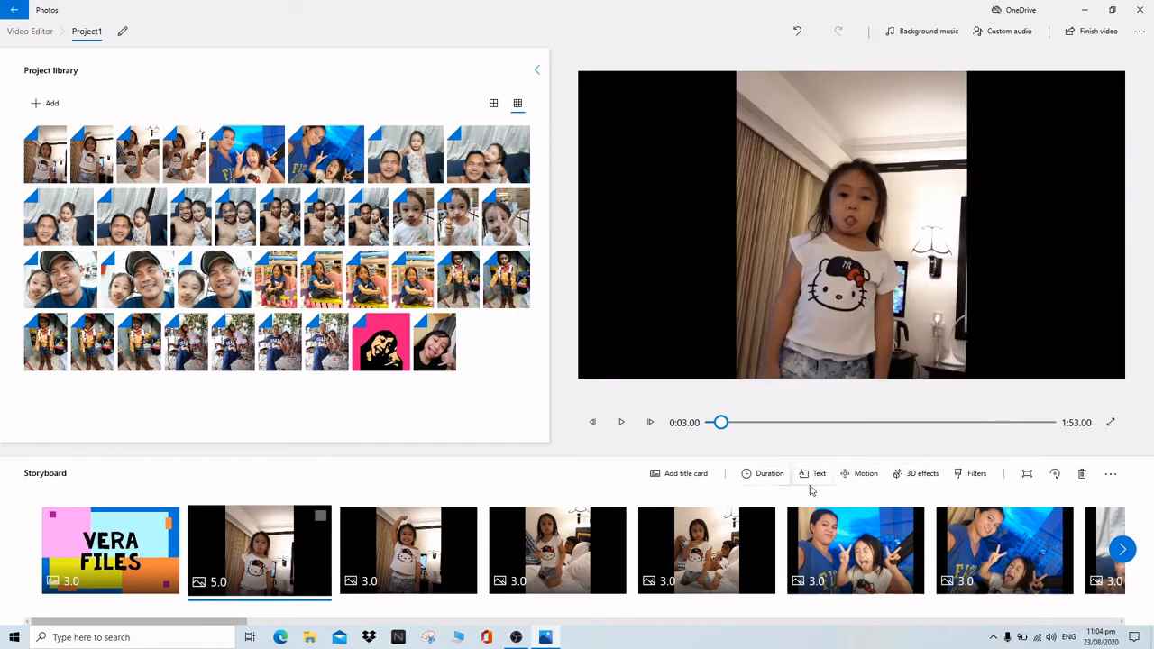
{"action": "left_click", "coordinate": [822, 478]}
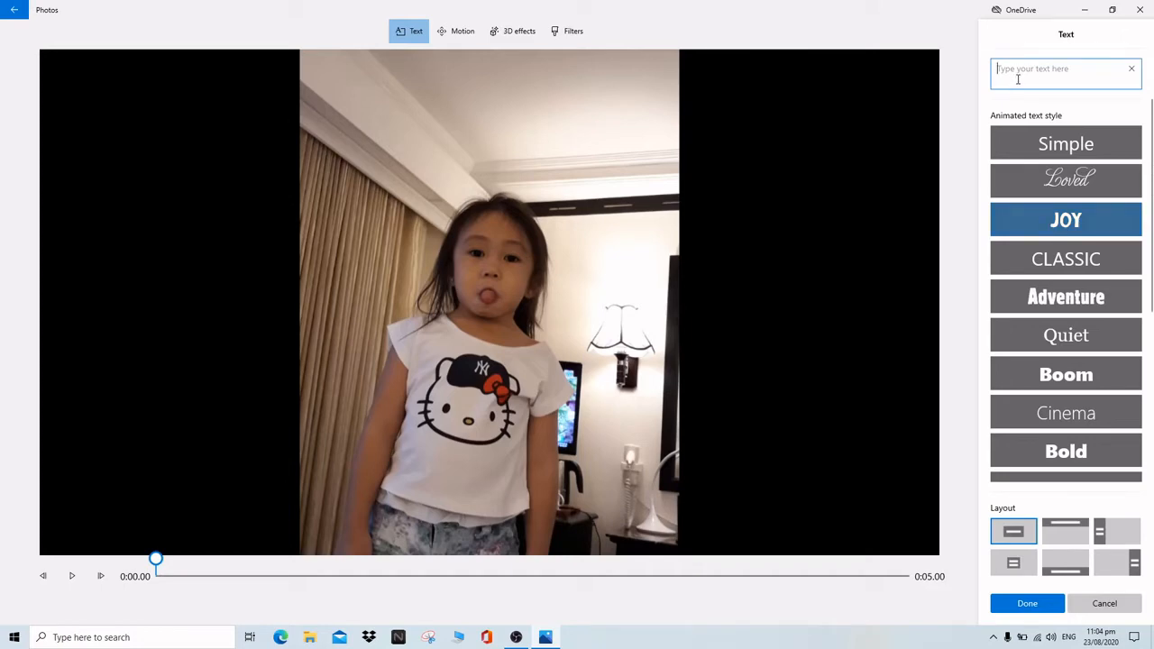
{"action": "type", "text": "Vera"}
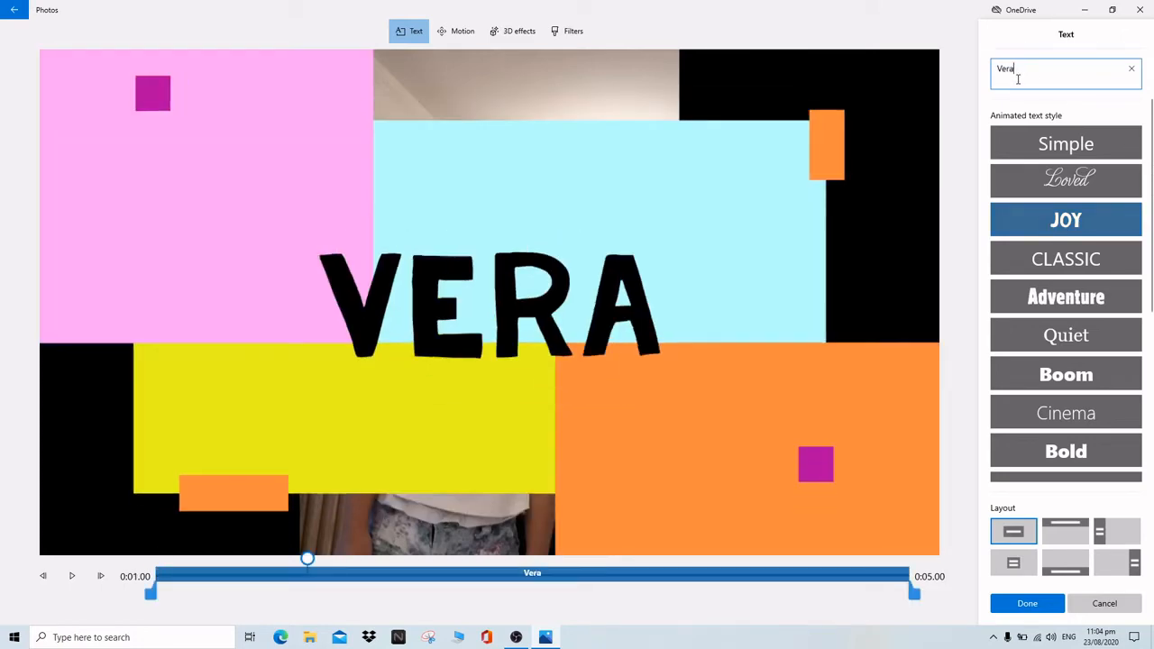
{"action": "left_click", "coordinate": [1078, 261]}
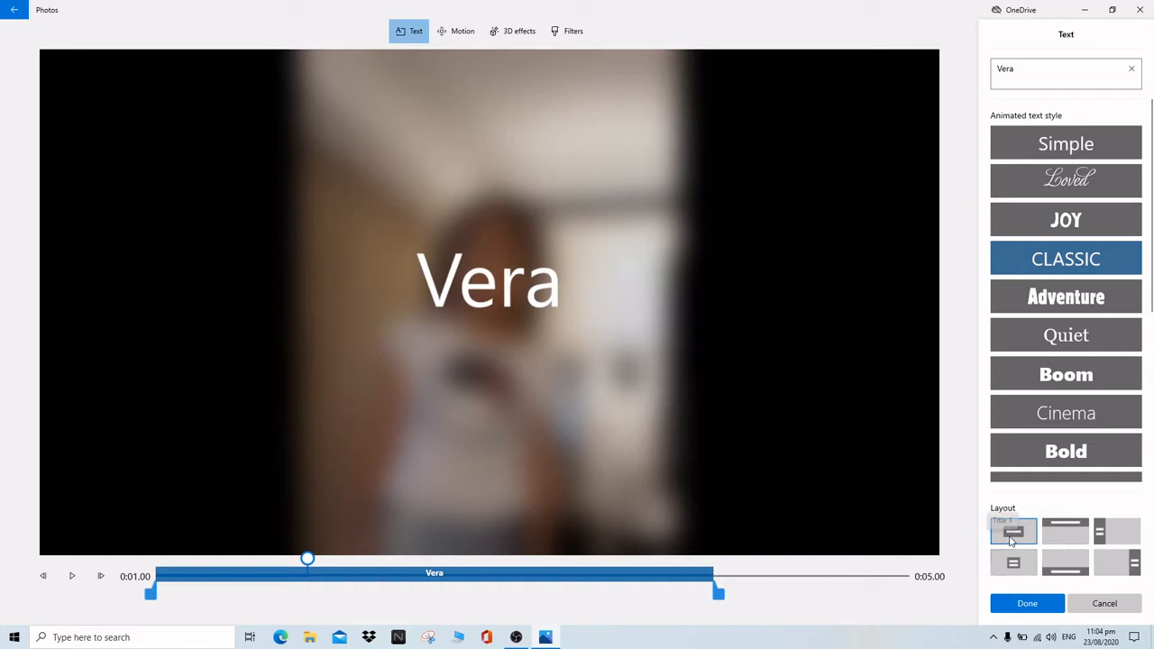
{"action": "left_click", "coordinate": [1066, 563]}
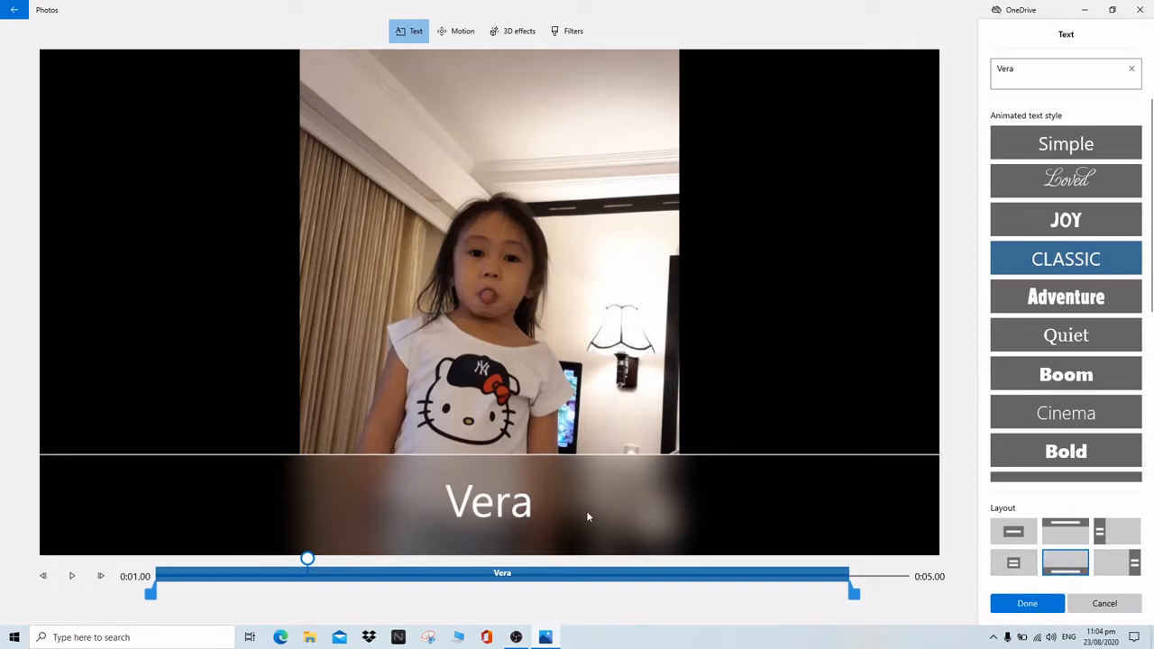
{"action": "left_click", "coordinate": [1044, 610]}
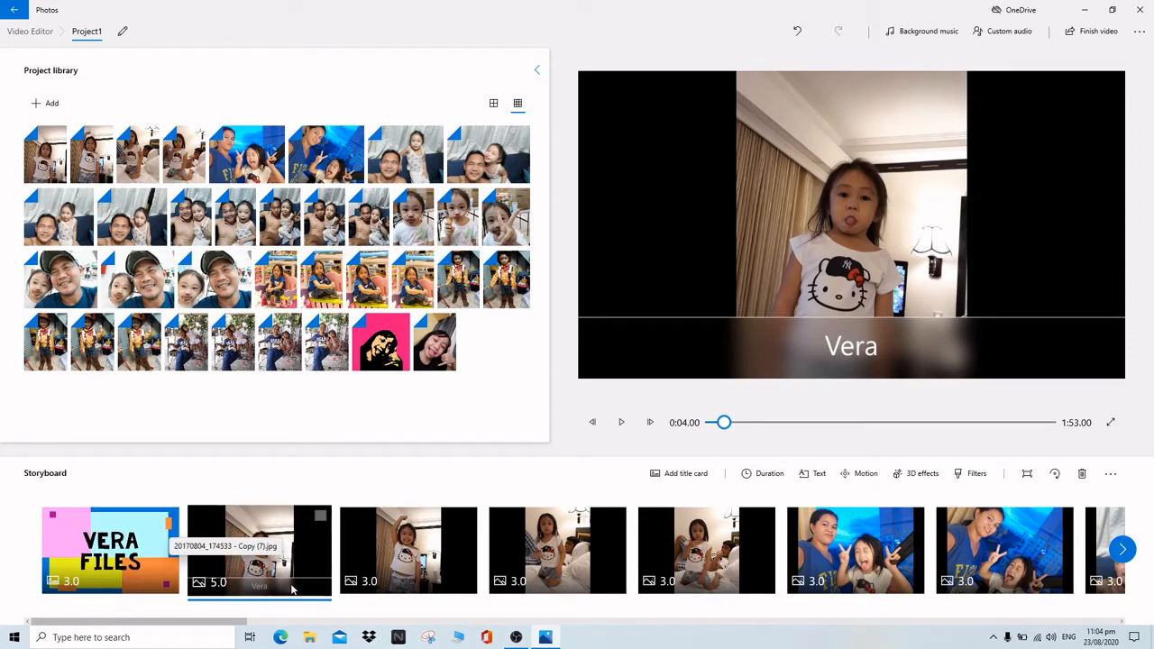
Try the Zoom out center, Zoom in center and Zoom in left motions on the captioned photo, playing each one.
{"action": "left_click", "coordinate": [864, 475]}
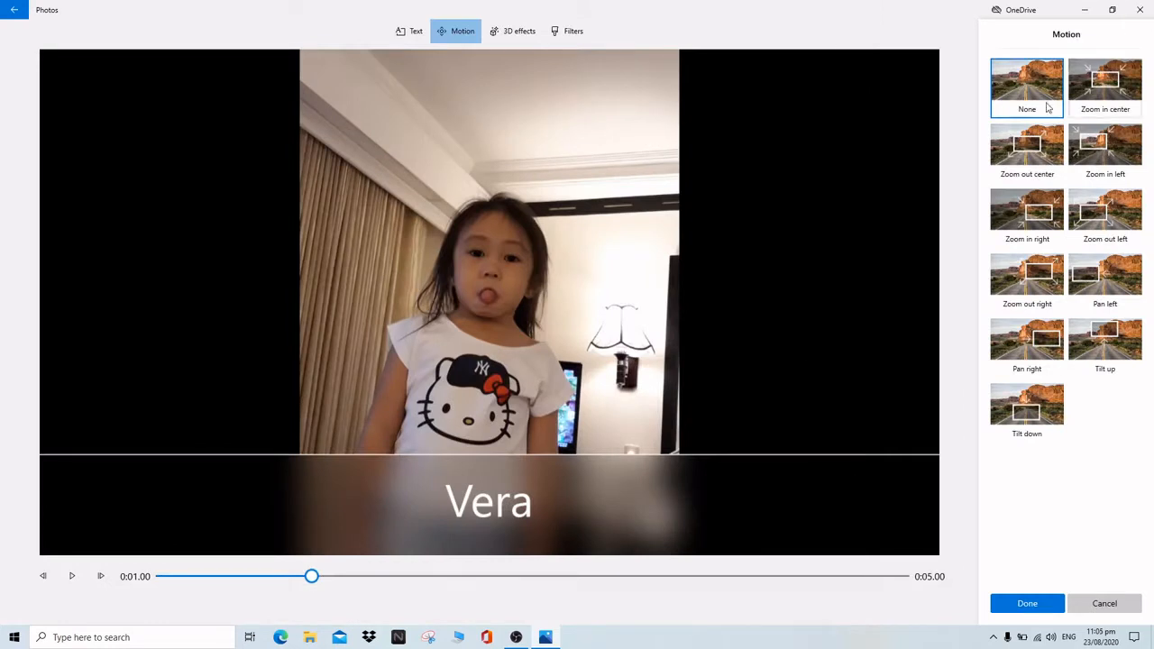
{"action": "left_click", "coordinate": [1035, 150]}
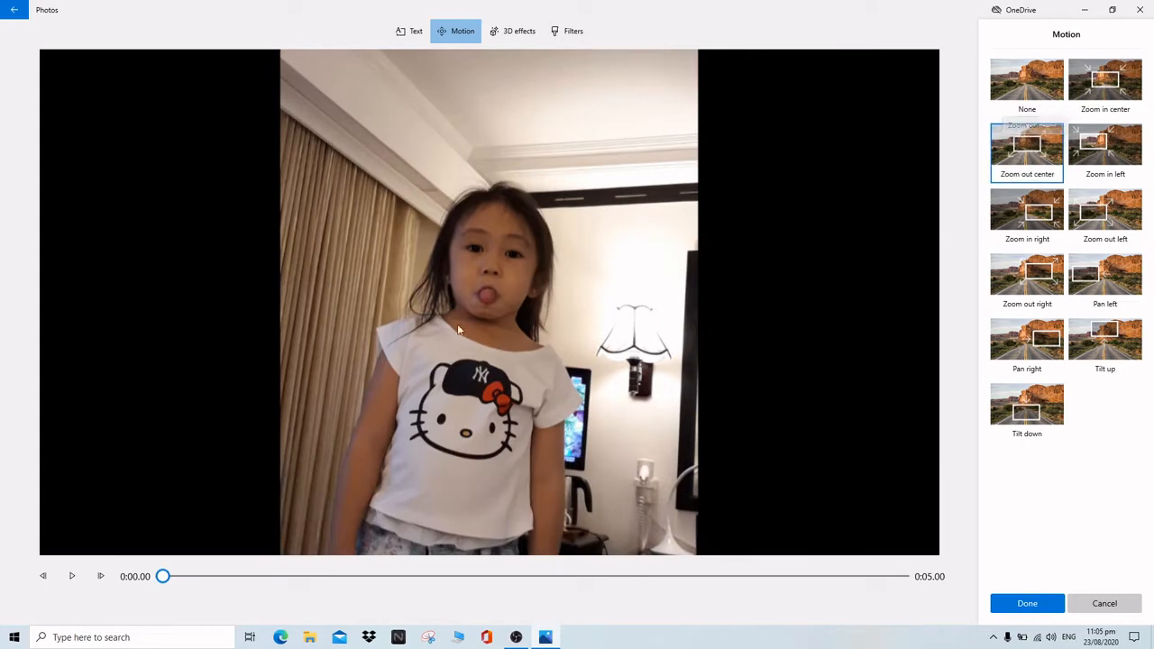
{"action": "left_click", "coordinate": [73, 577]}
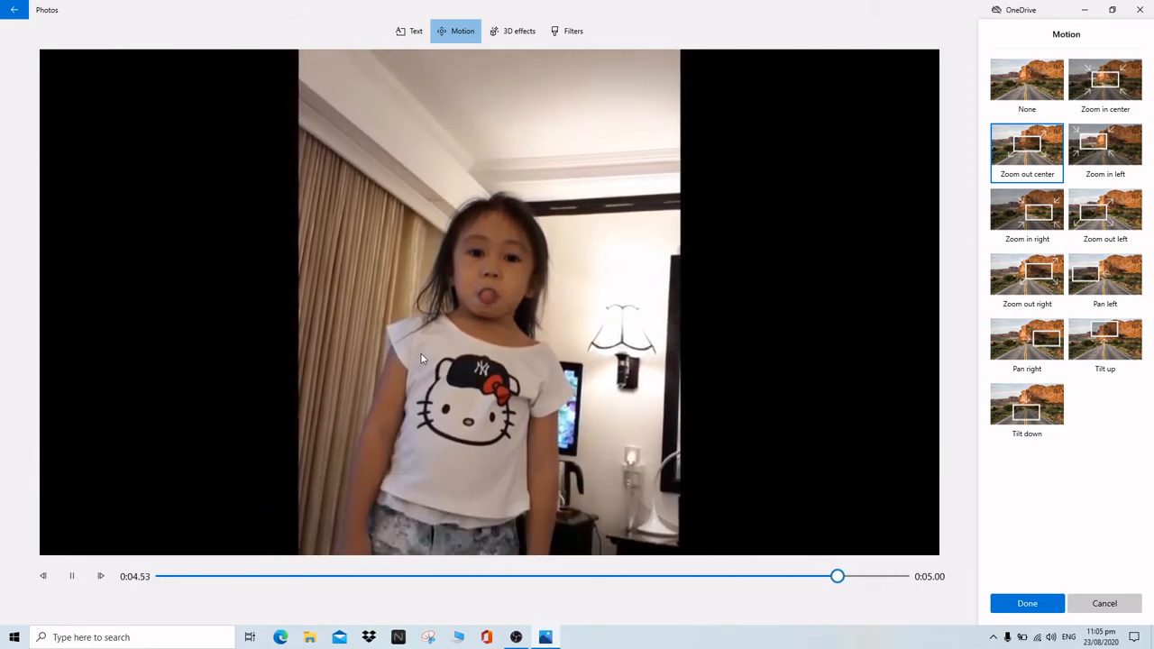
{"action": "left_click", "coordinate": [1109, 74]}
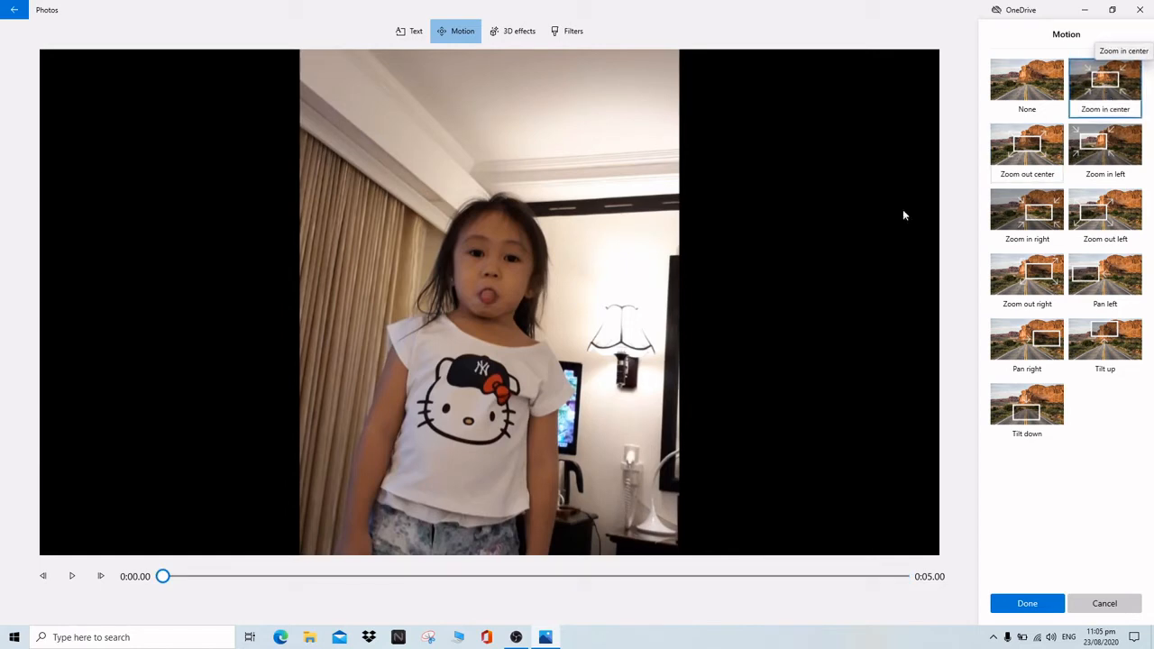
{"action": "left_click", "coordinate": [72, 578]}
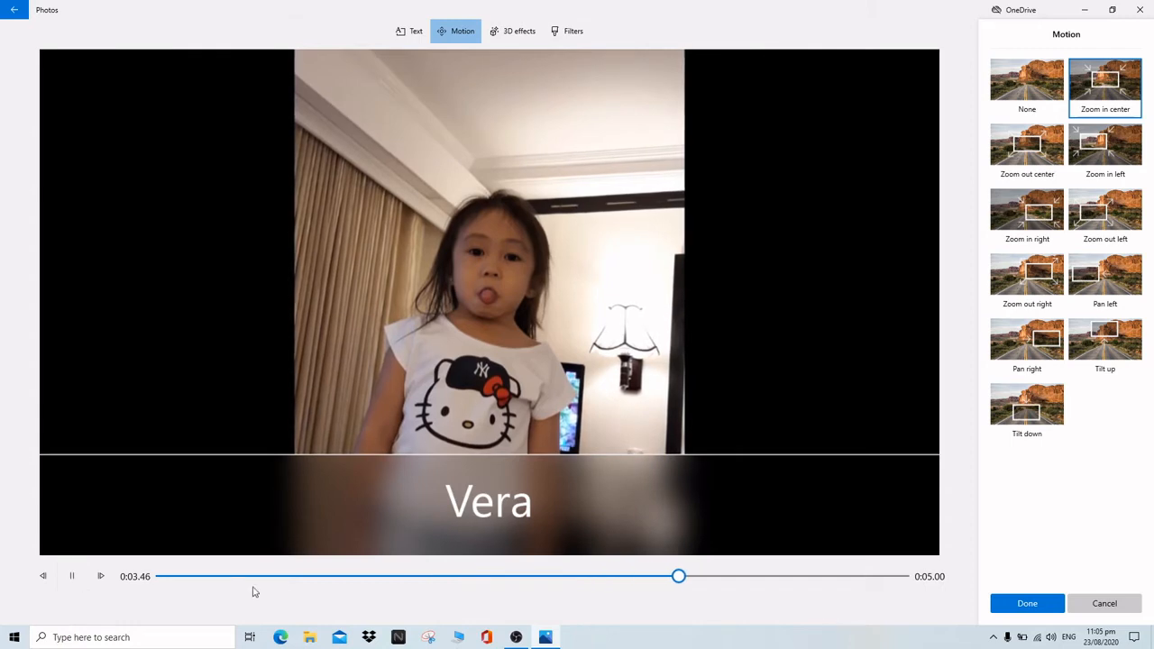
{"action": "left_click", "coordinate": [1096, 161]}
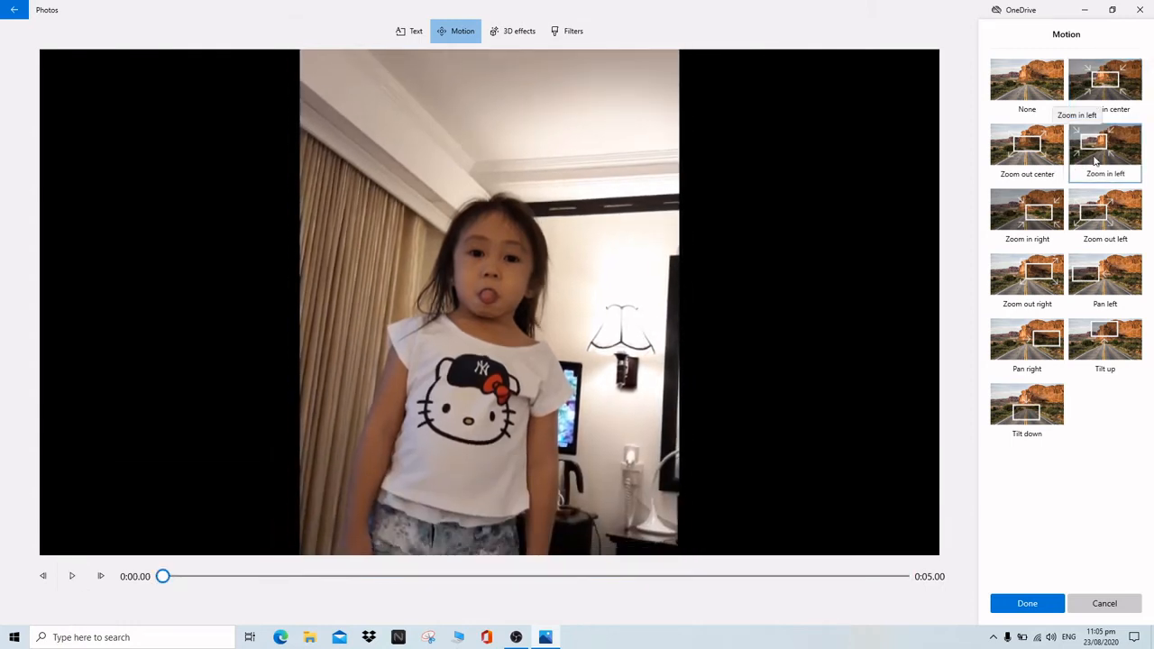
{"action": "left_click", "coordinate": [76, 577]}
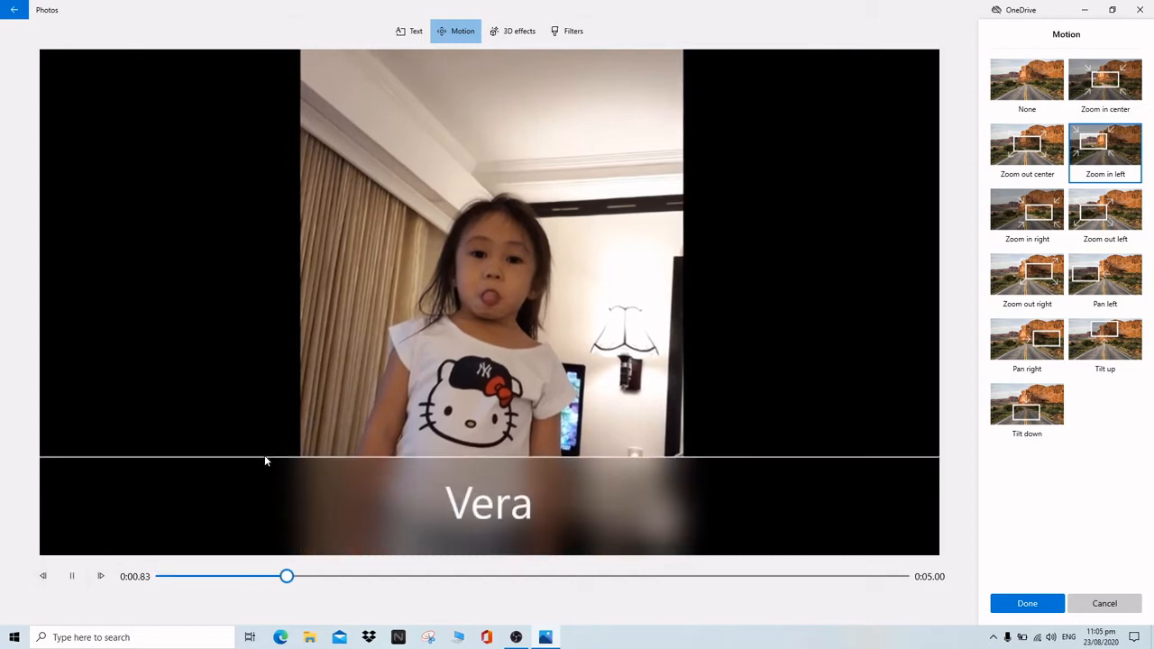
Apply the Zoom out center motion to the captioned 5-second photo after previewing it.
{"action": "left_click", "coordinate": [1028, 161]}
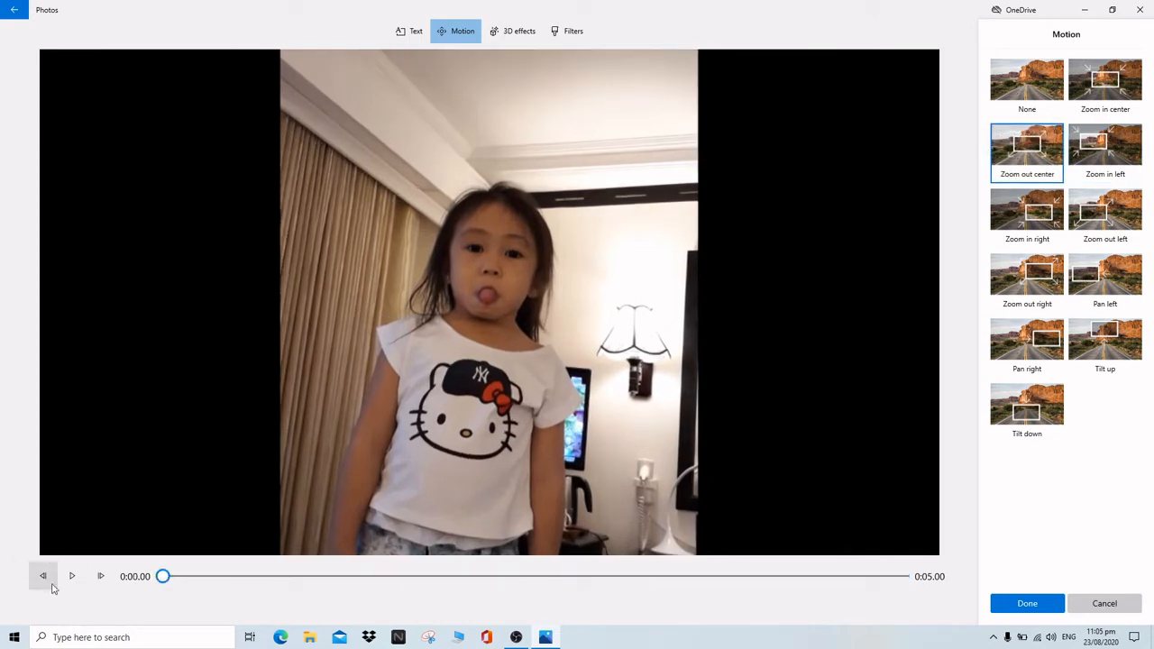
{"action": "left_click", "coordinate": [73, 577]}
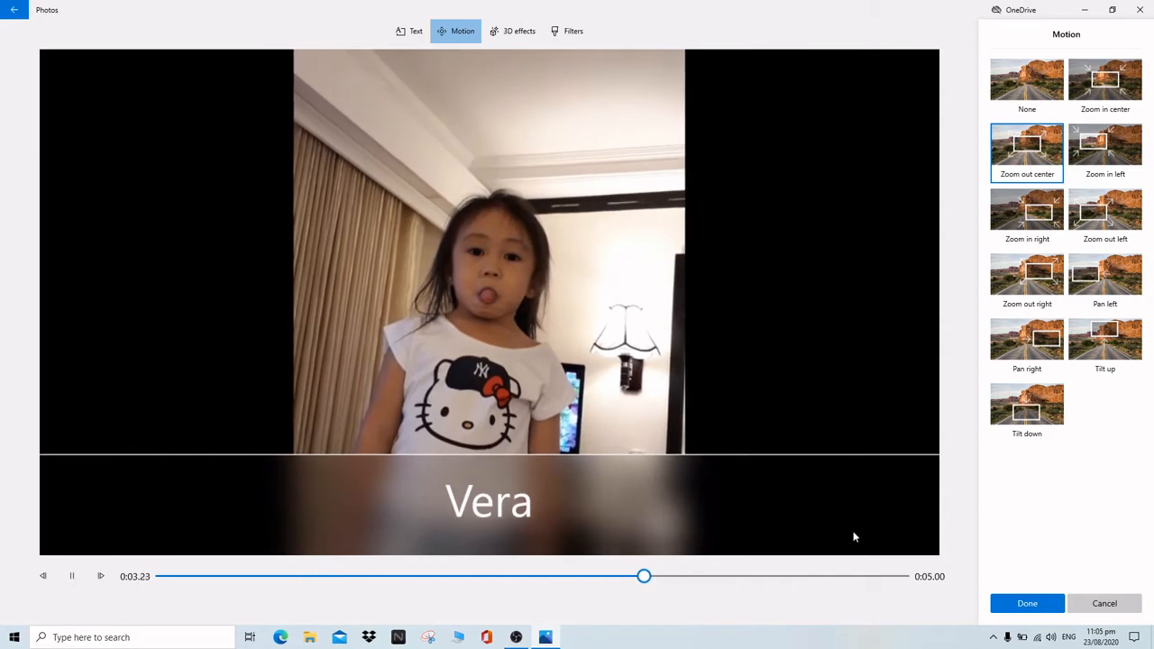
{"action": "left_click", "coordinate": [1028, 604]}
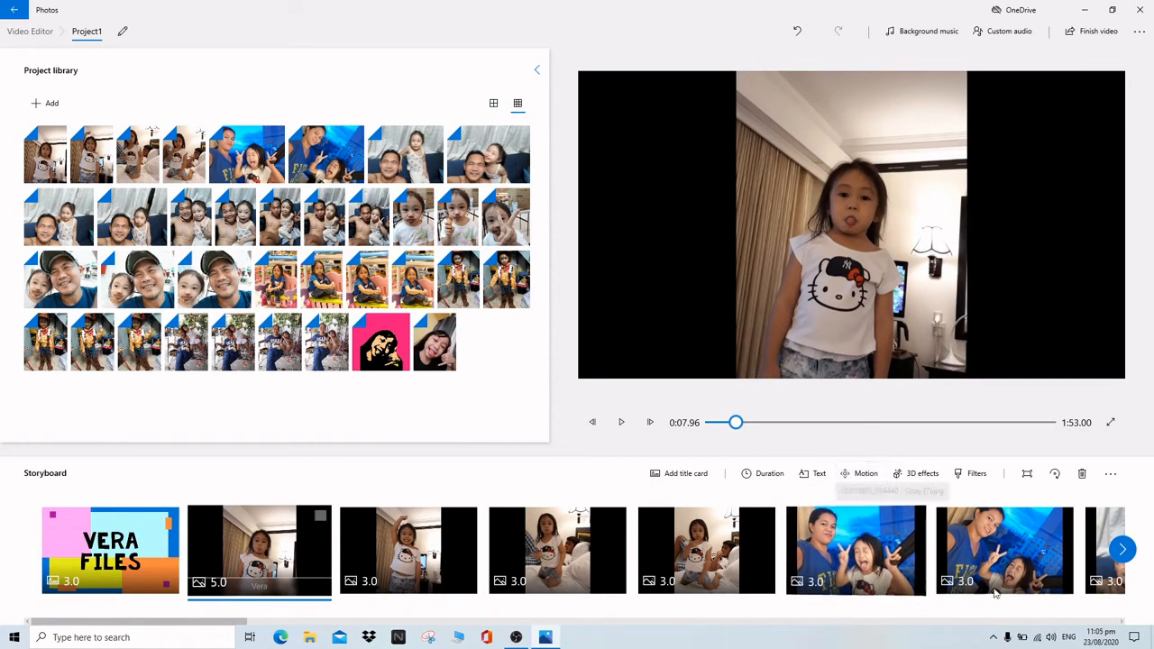
Move the pink pop-art photo to the end of the storyboard, after the thumb-and-pinky hand-sign selfie.
{"action": "left_click", "coordinate": [1127, 551]}
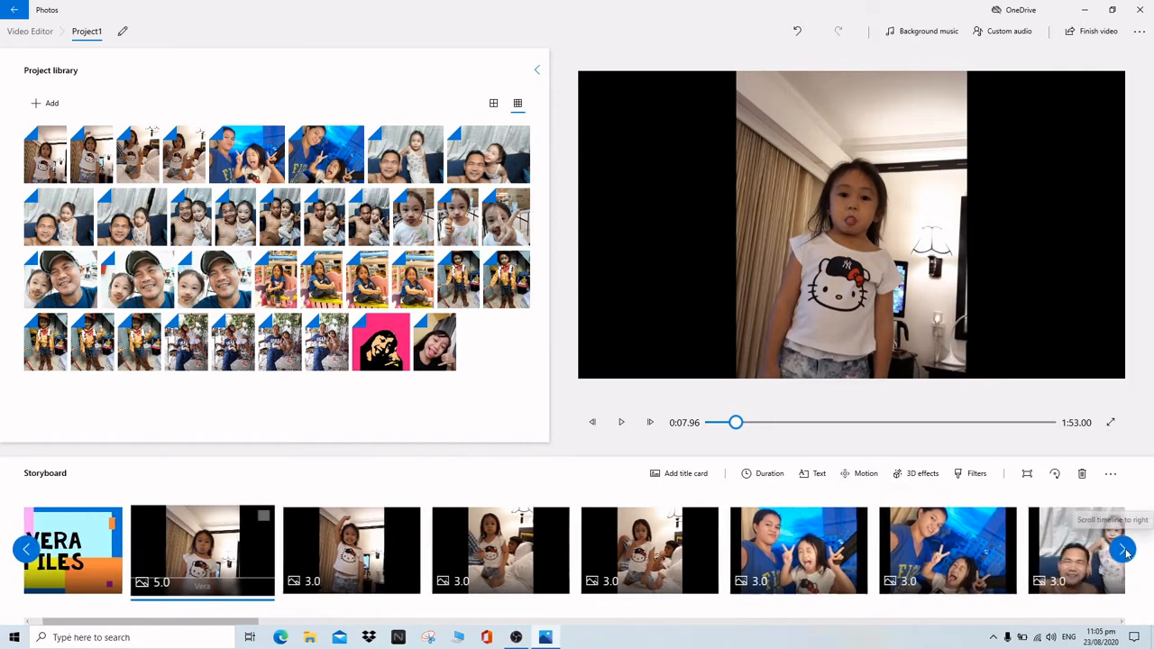
{"action": "left_click", "coordinate": [1127, 552]}
{"action": "left_click", "coordinate": [1126, 554]}
{"action": "left_click", "coordinate": [1126, 553]}
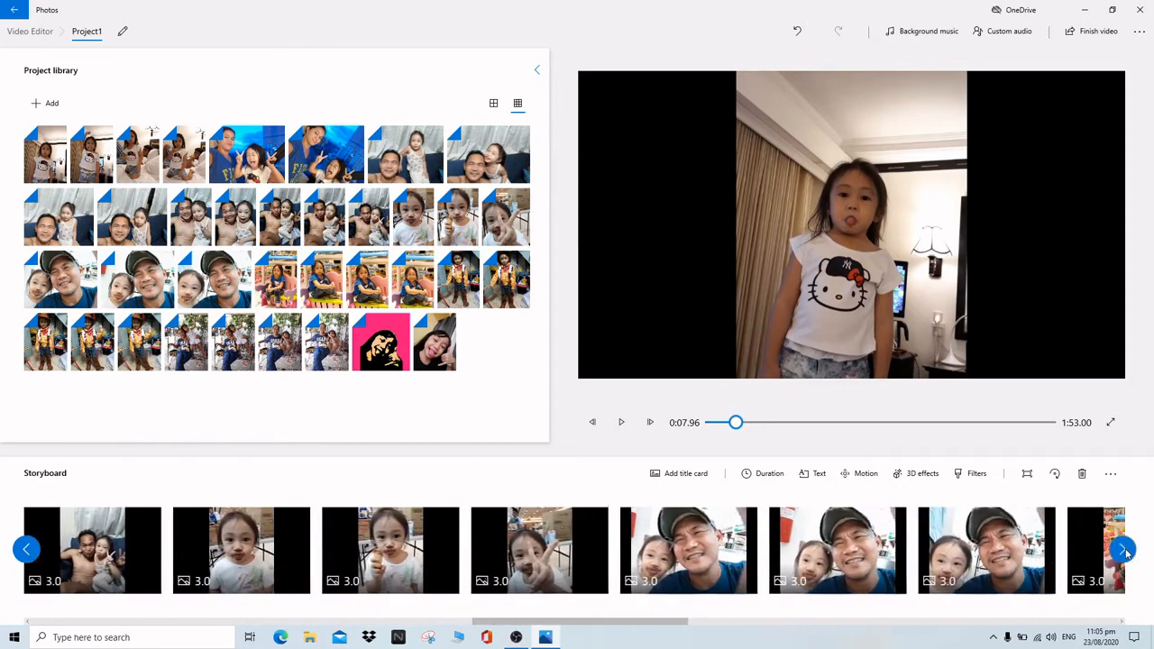
{"action": "left_click", "coordinate": [1127, 553]}
{"action": "left_click", "coordinate": [1127, 553]}
{"action": "left_click", "coordinate": [1127, 553]}
{"action": "left_click", "coordinate": [1127, 553]}
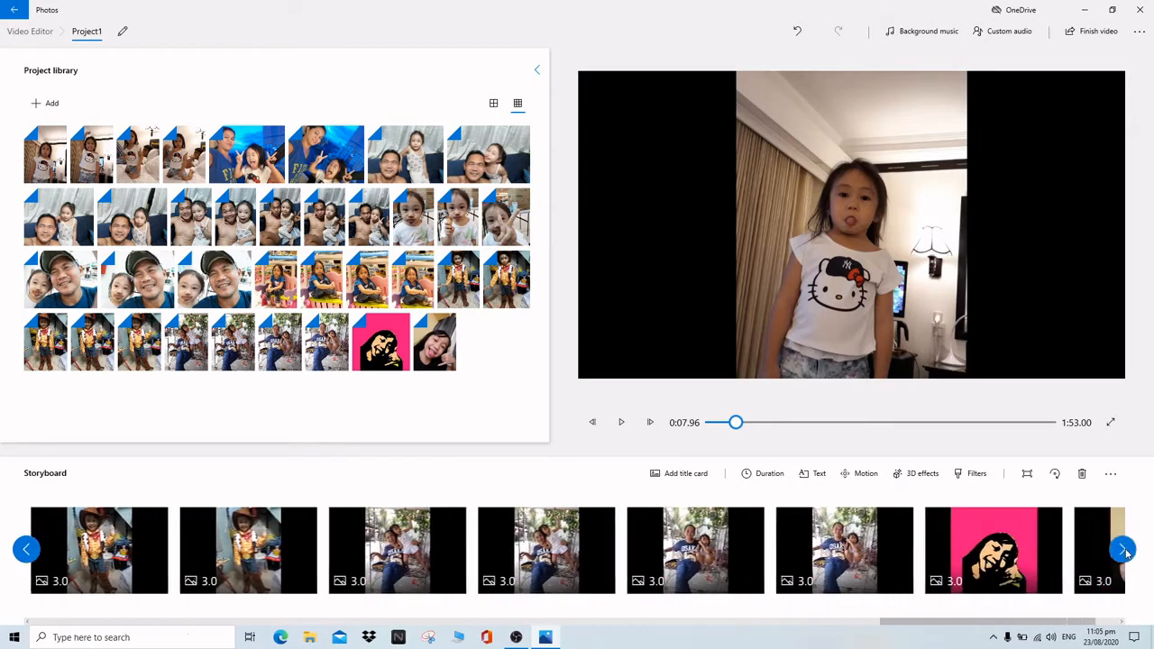
{"action": "left_click", "coordinate": [1127, 553]}
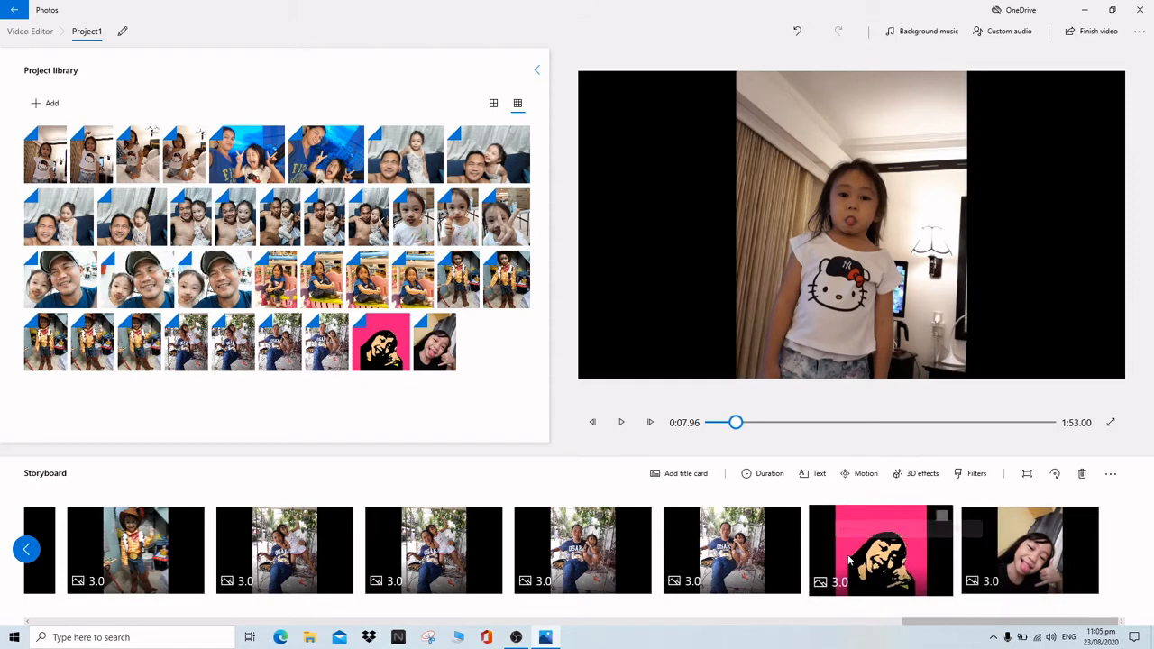
{"action": "left_click_drag", "start_coordinate": [888, 561], "coordinate": [1046, 582]}
{"action": "left_click_drag", "start_coordinate": [927, 568], "coordinate": [1072, 573]}
{"action": "left_click_drag", "start_coordinate": [873, 549], "coordinate": [1064, 559]}
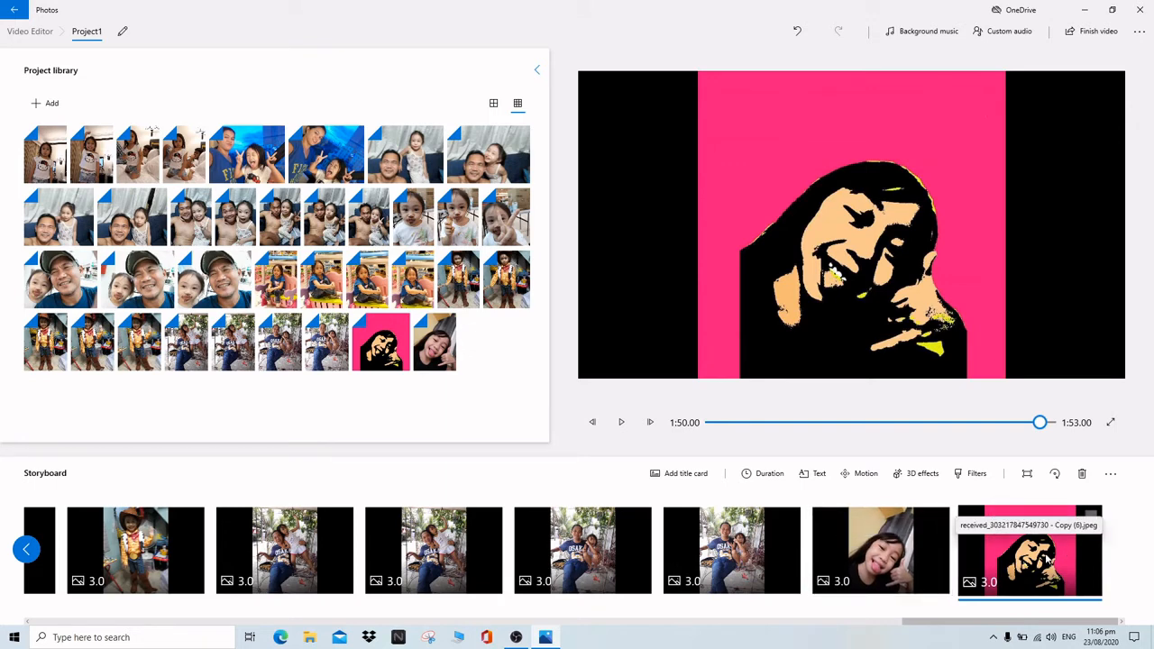
Add the Confetti blast 3D effect to the hand-sign selfie, placed slightly enlarged along the photo's left side, and preview it from the start.
{"action": "left_click", "coordinate": [893, 549]}
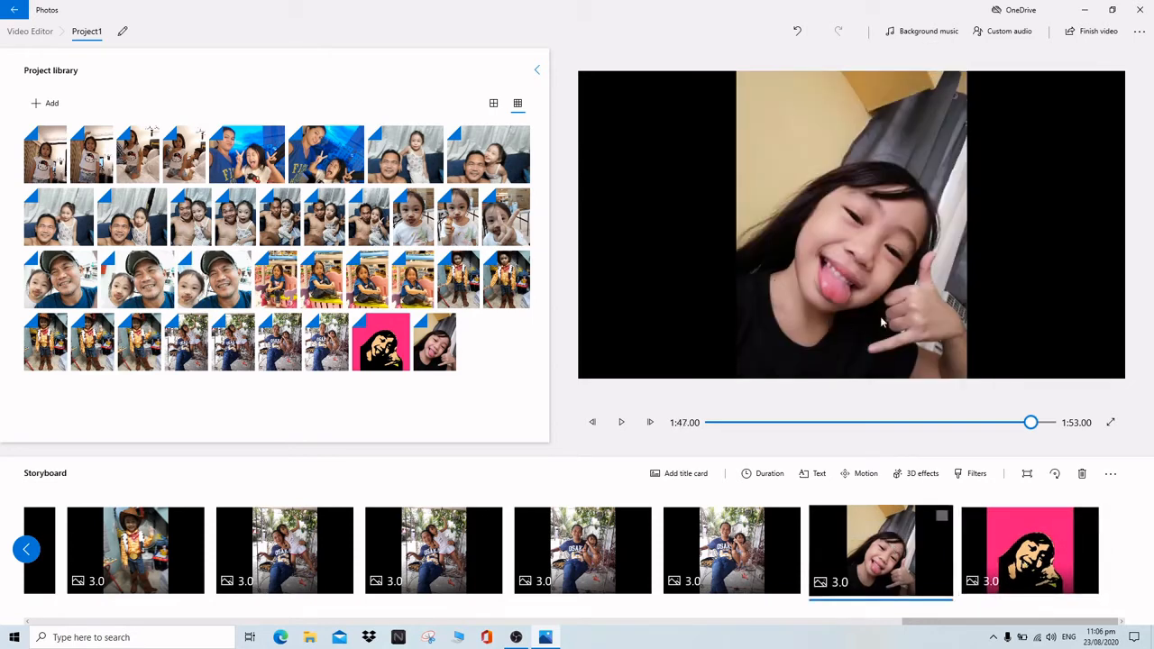
{"action": "left_click", "coordinate": [930, 483]}
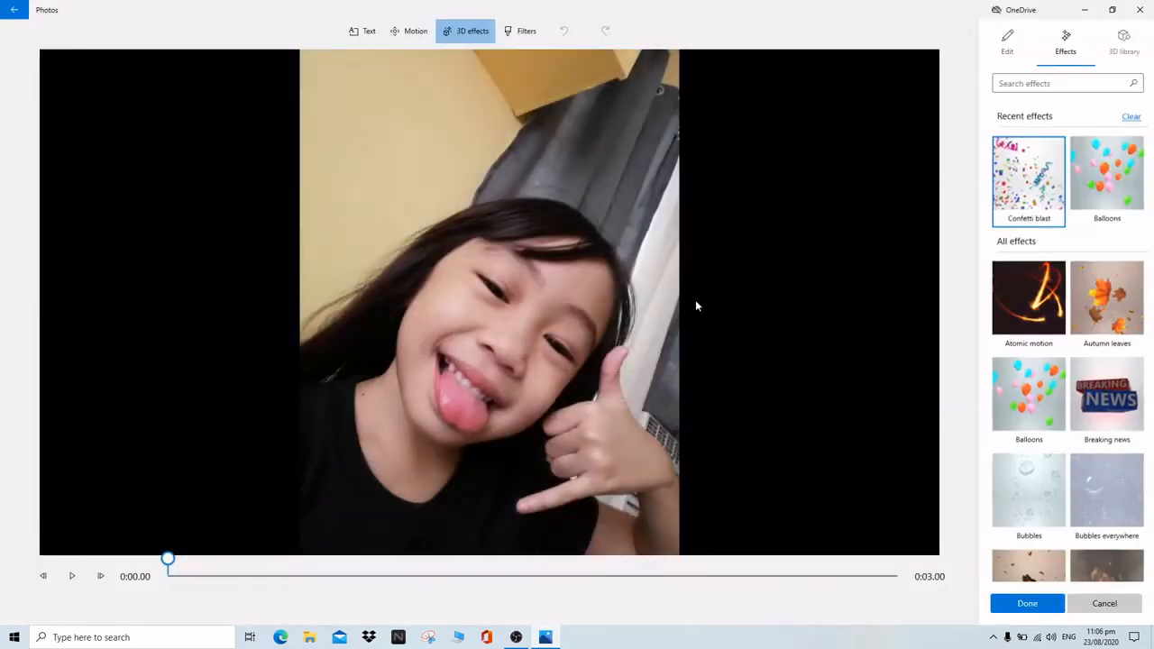
{"action": "left_click", "coordinate": [1018, 197]}
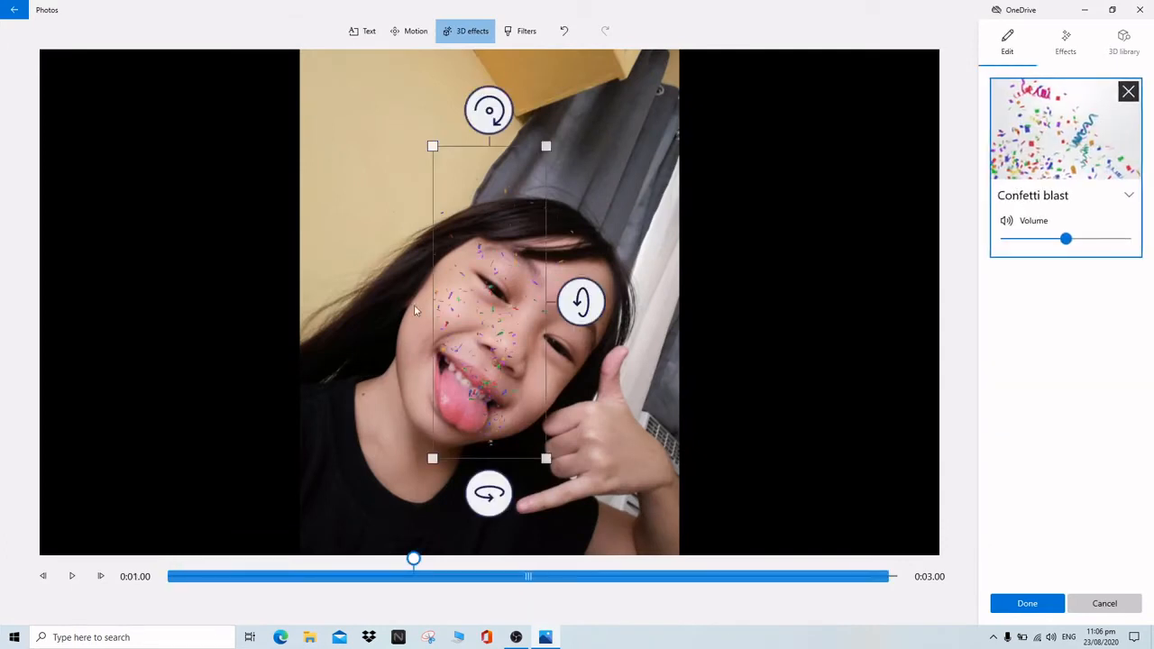
{"action": "left_click_drag", "start_coordinate": [499, 289], "coordinate": [368, 314]}
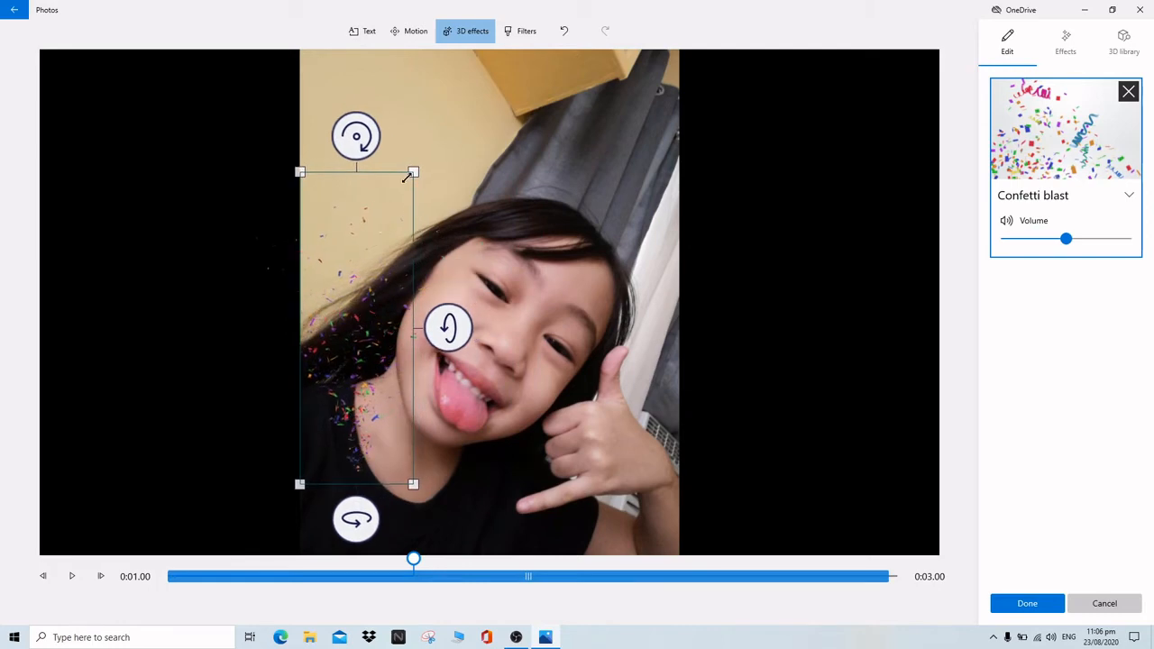
{"action": "left_click_drag", "start_coordinate": [411, 172], "coordinate": [430, 132]}
{"action": "left_click", "coordinate": [721, 229]}
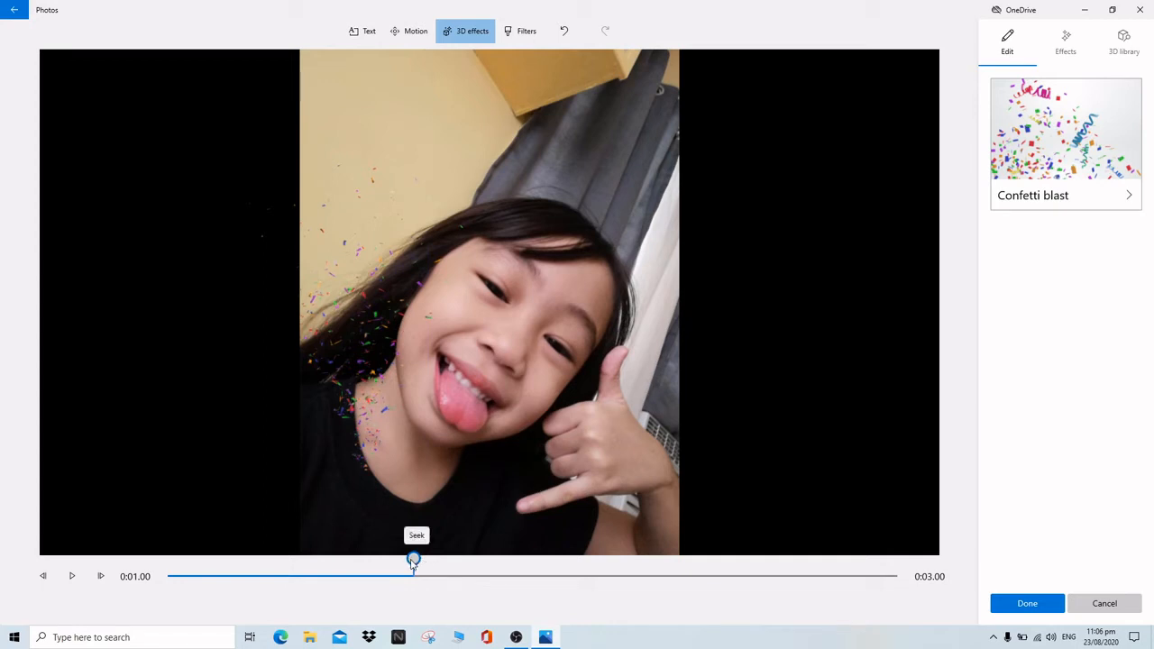
{"action": "left_click_drag", "start_coordinate": [413, 561], "coordinate": [167, 561]}
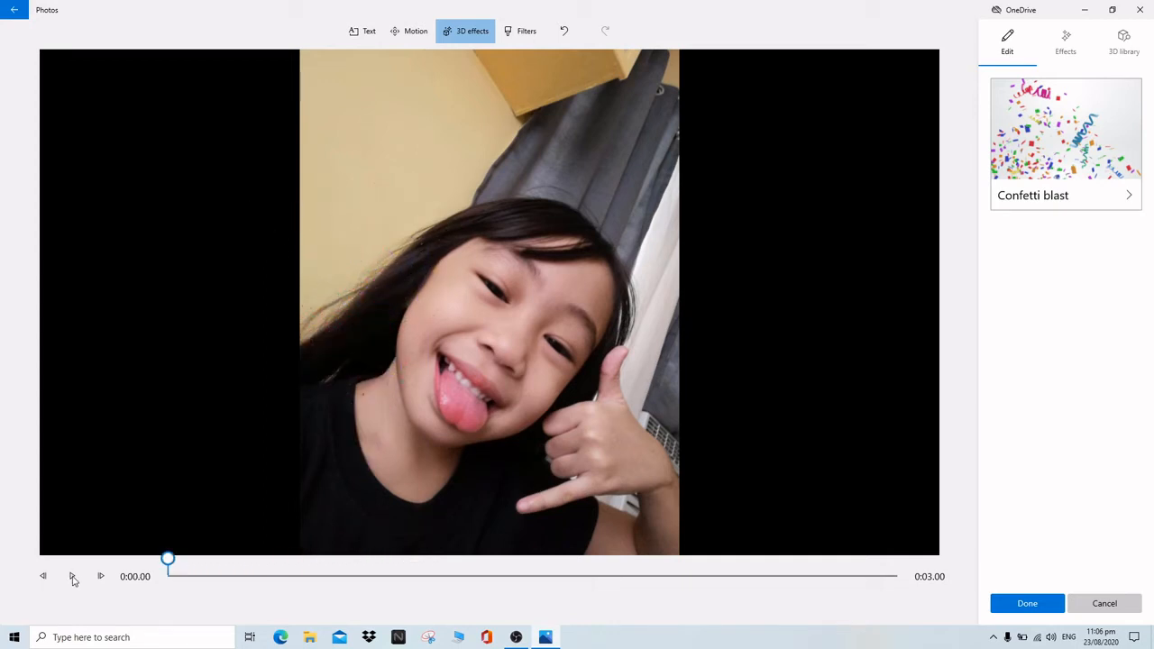
{"action": "left_click", "coordinate": [72, 578]}
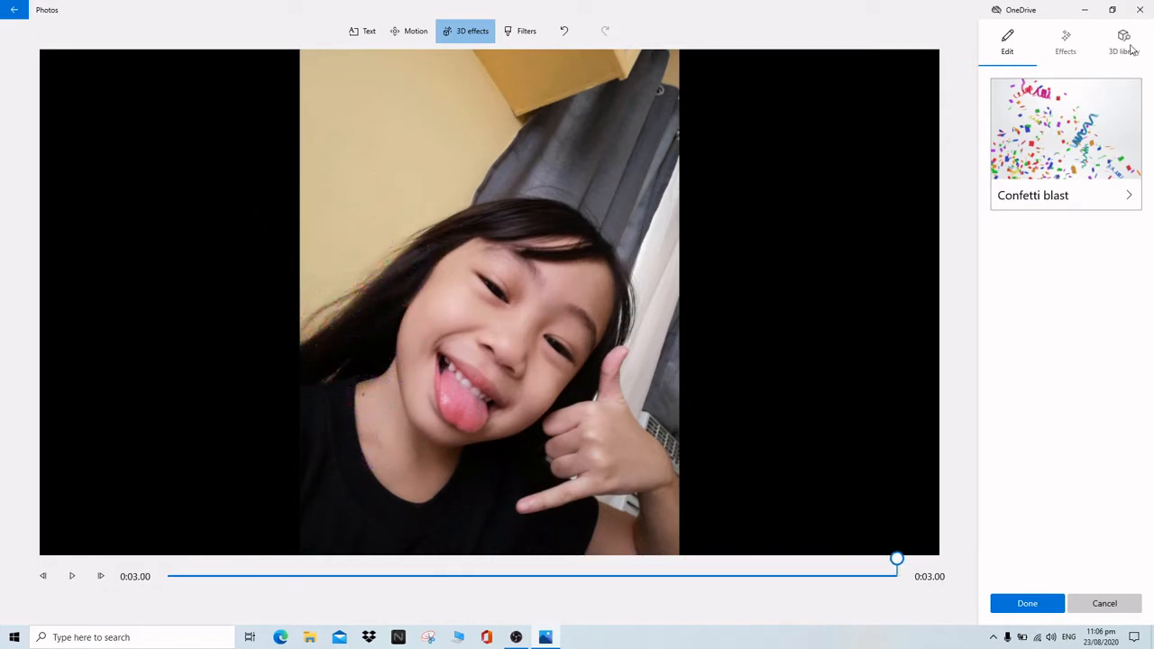
Add the Unicorn Horn model from the 3D library's Costumes category to the selfie.
{"action": "left_click", "coordinate": [1072, 61]}
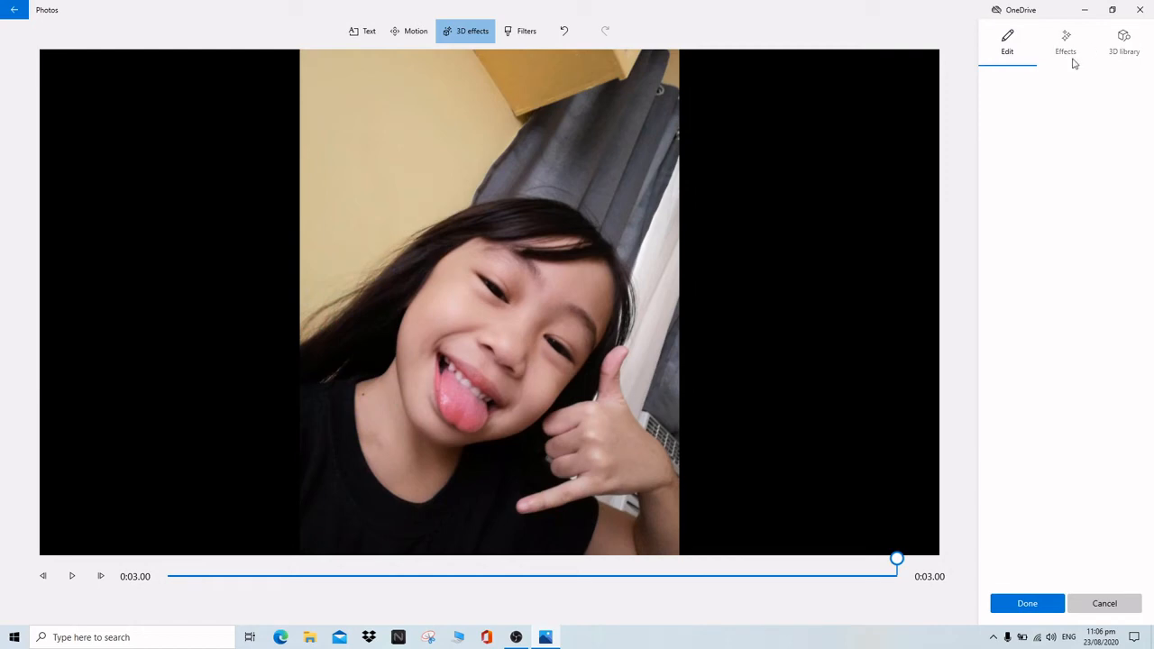
{"action": "left_click", "coordinate": [1124, 47]}
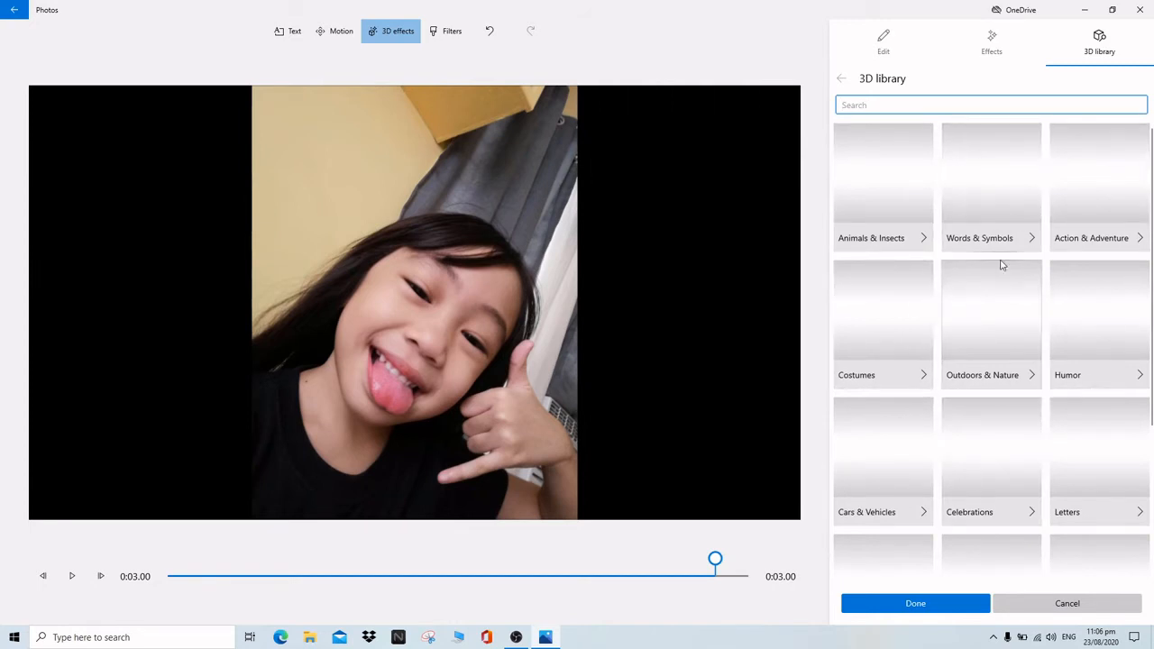
{"action": "left_click", "coordinate": [920, 378]}
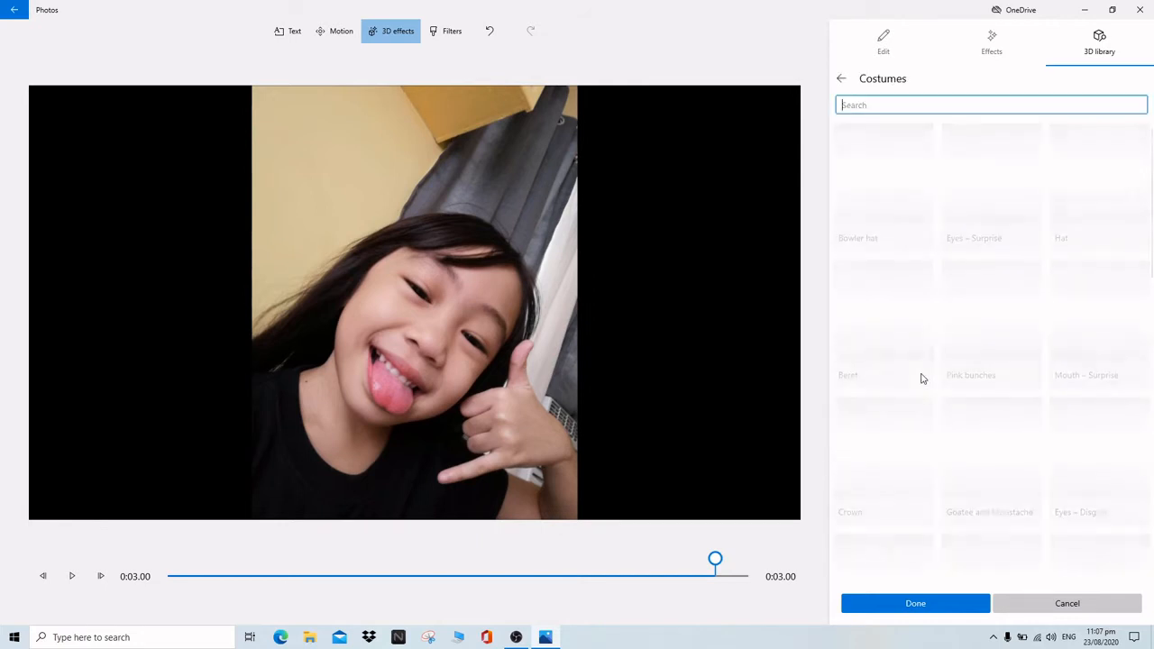
{"action": "scroll", "coordinate": [1026, 365], "scroll_direction": "down", "scroll_amount": 3}
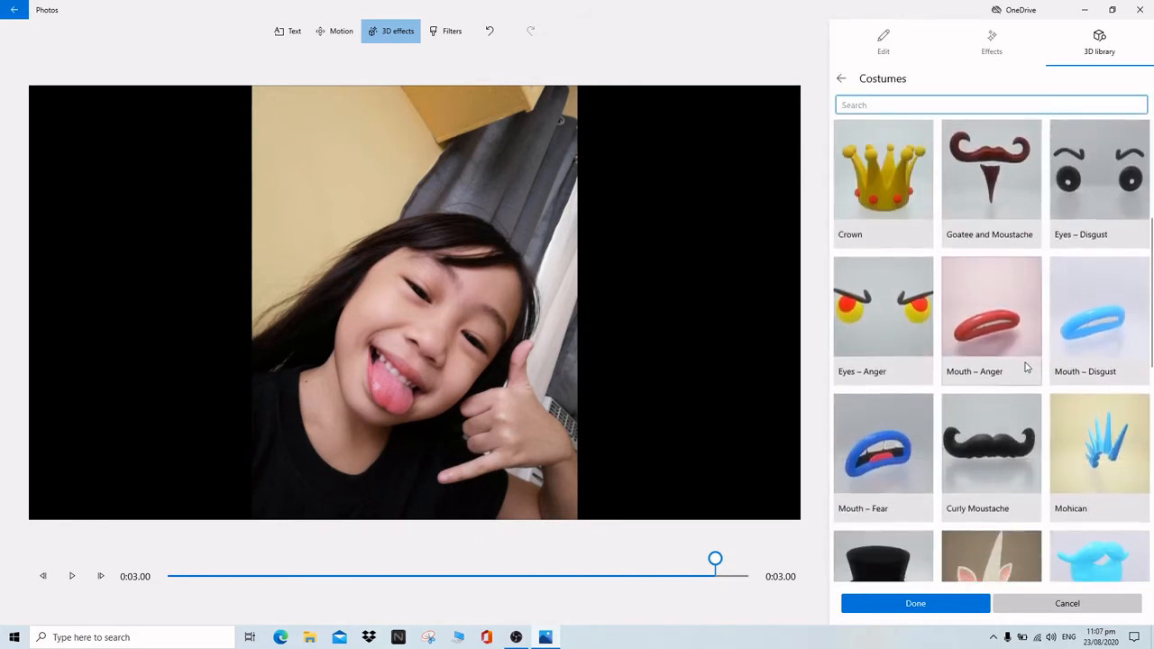
{"action": "scroll", "coordinate": [1027, 366], "scroll_direction": "down", "scroll_amount": 3}
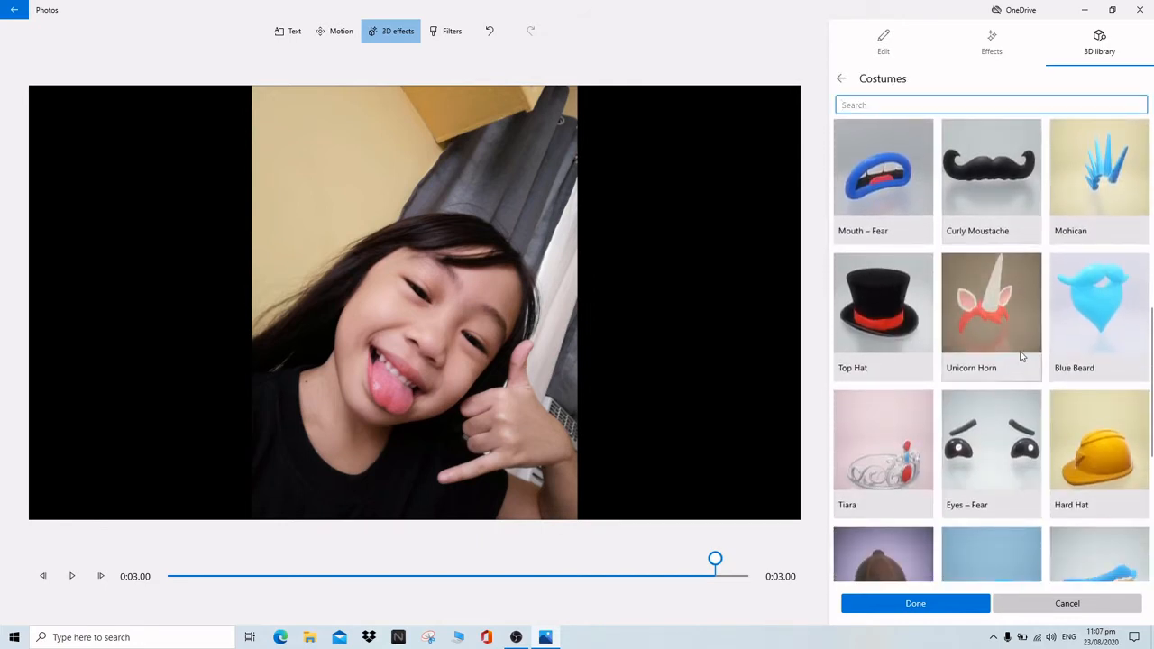
{"action": "left_click", "coordinate": [1024, 331]}
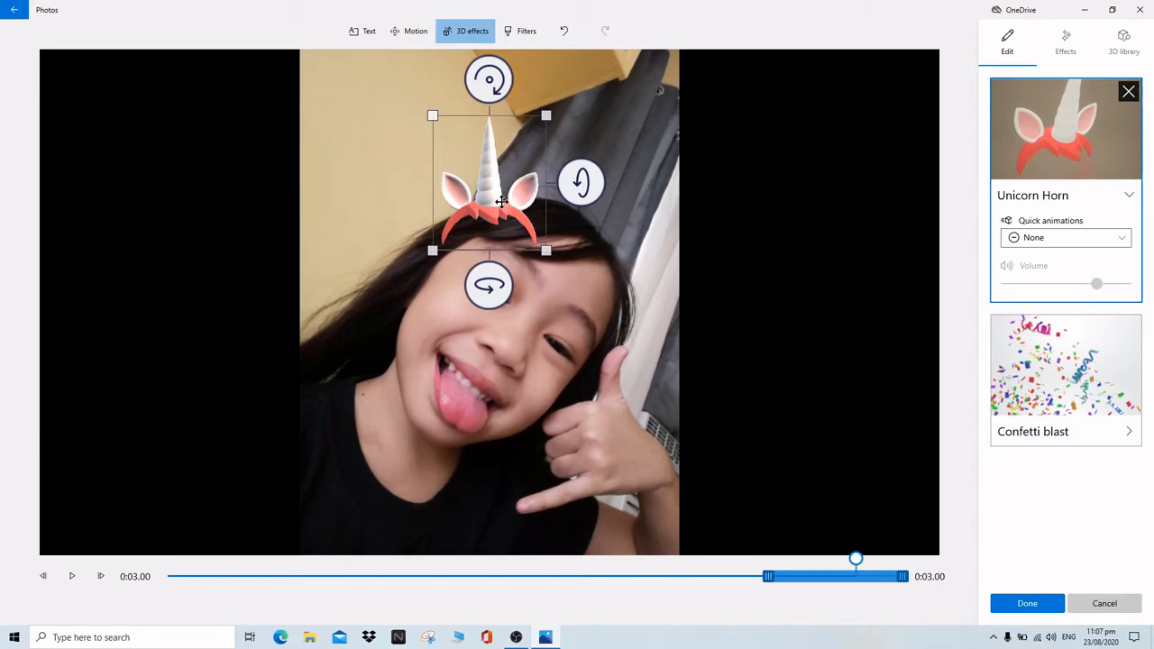
Position the unicorn horn on top of the girl's head, enlarge it slightly, and play the clip from the start.
{"action": "left_click_drag", "start_coordinate": [502, 202], "coordinate": [561, 197]}
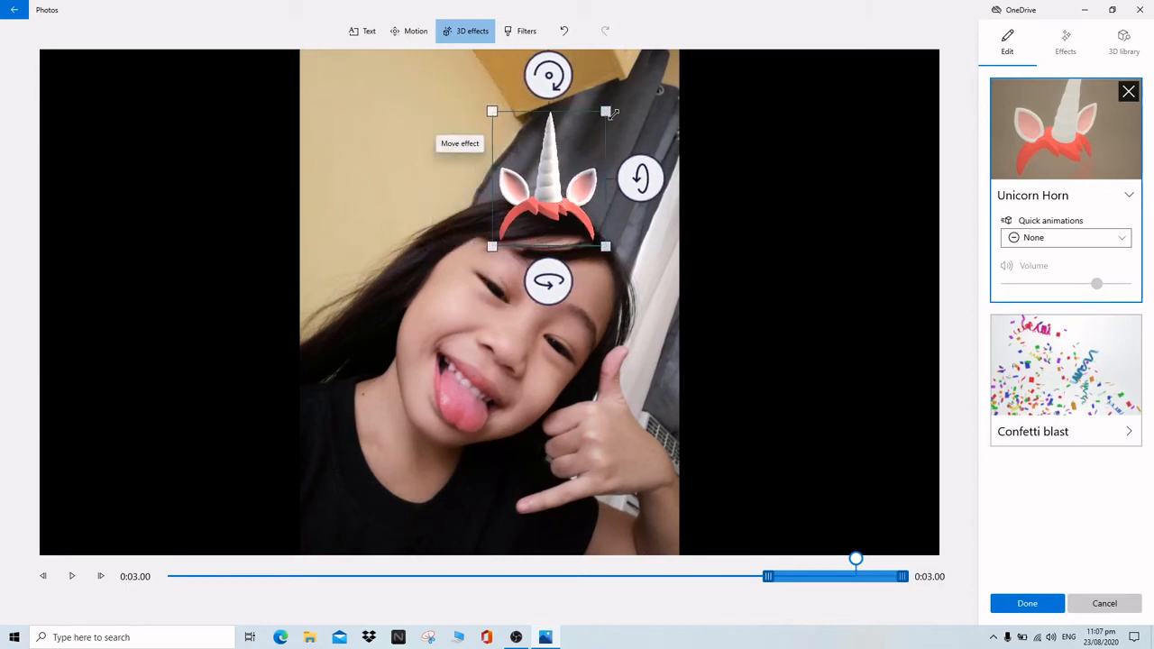
{"action": "left_click_drag", "start_coordinate": [610, 113], "coordinate": [618, 98]}
{"action": "left_click_drag", "start_coordinate": [562, 183], "coordinate": [556, 184]}
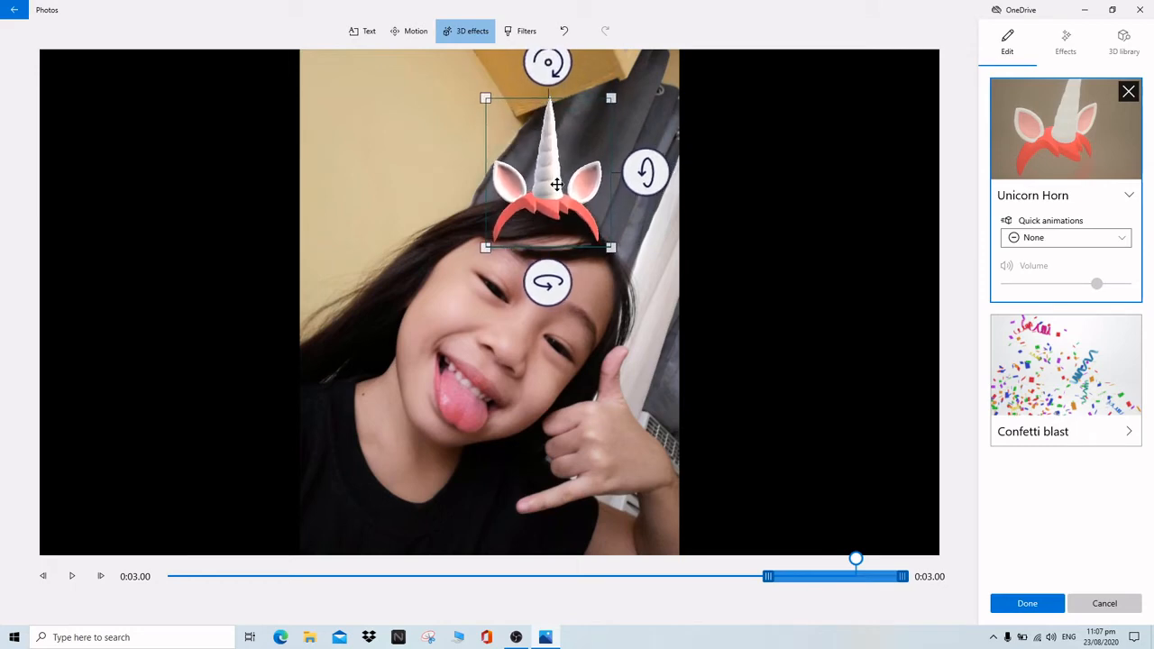
{"action": "left_click", "coordinate": [750, 238]}
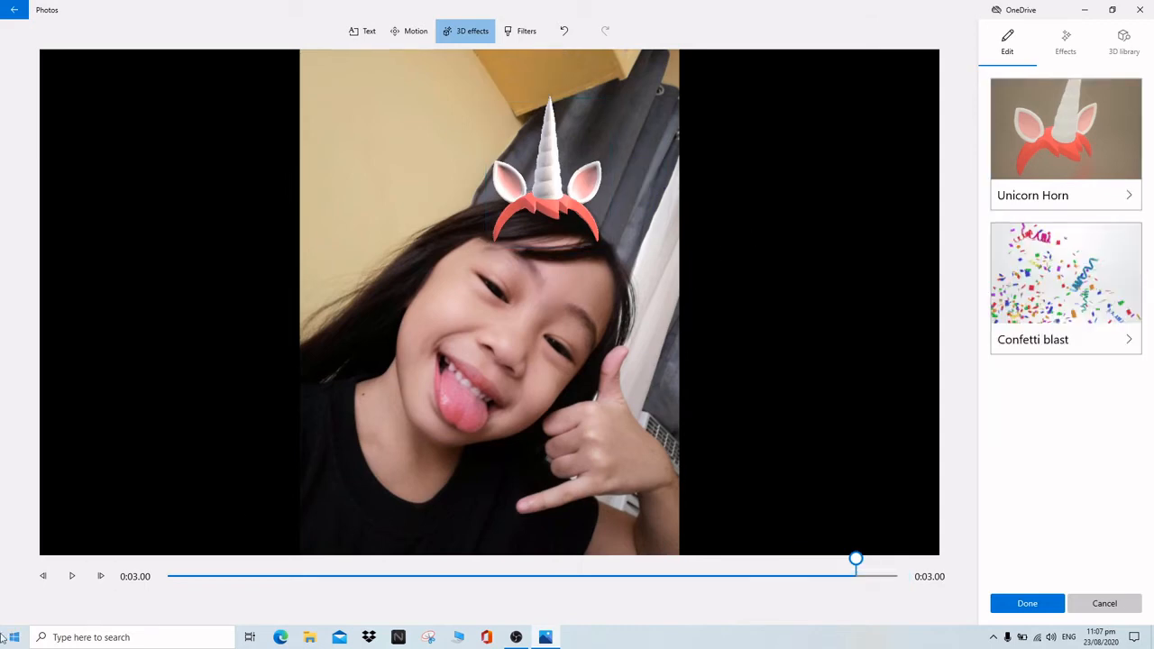
{"action": "left_click_drag", "start_coordinate": [855, 561], "coordinate": [171, 582]}
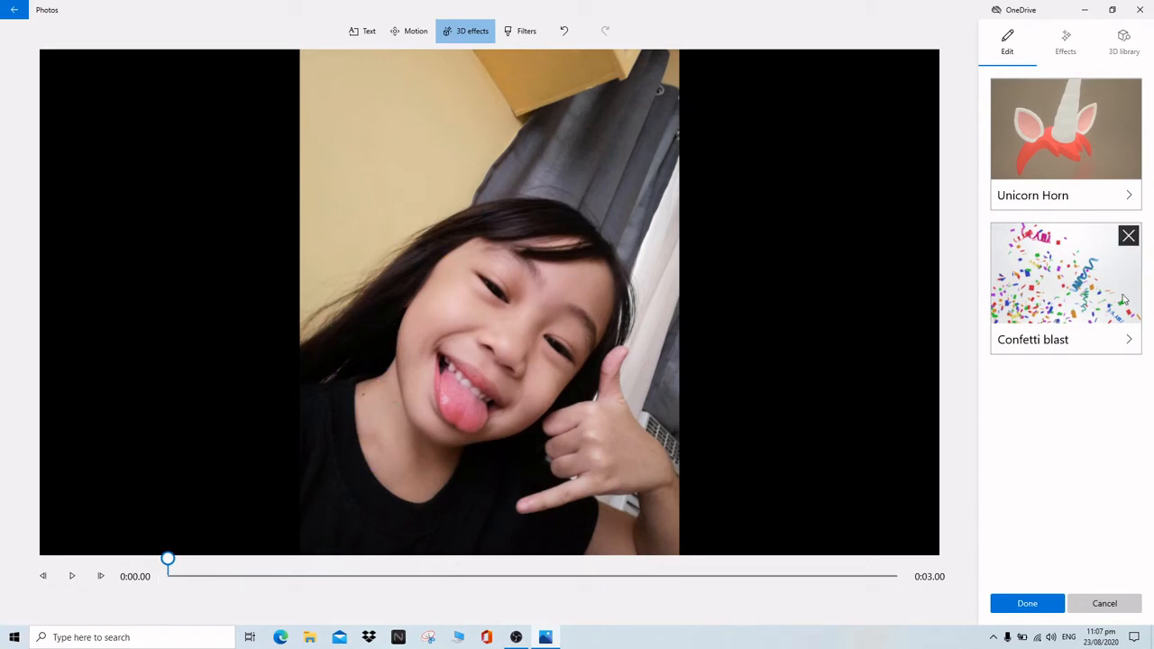
{"action": "left_click", "coordinate": [71, 577]}
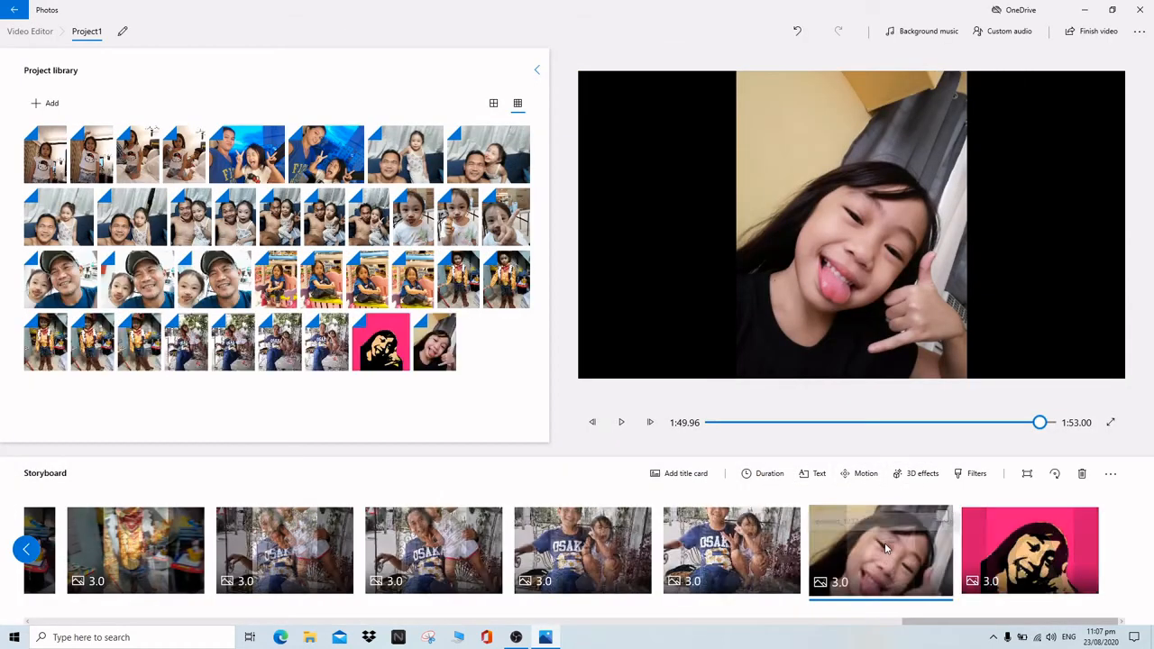
Set the hand-sign selfie's duration on the storyboard to 4 seconds.
{"action": "right_click", "coordinate": [887, 548]}
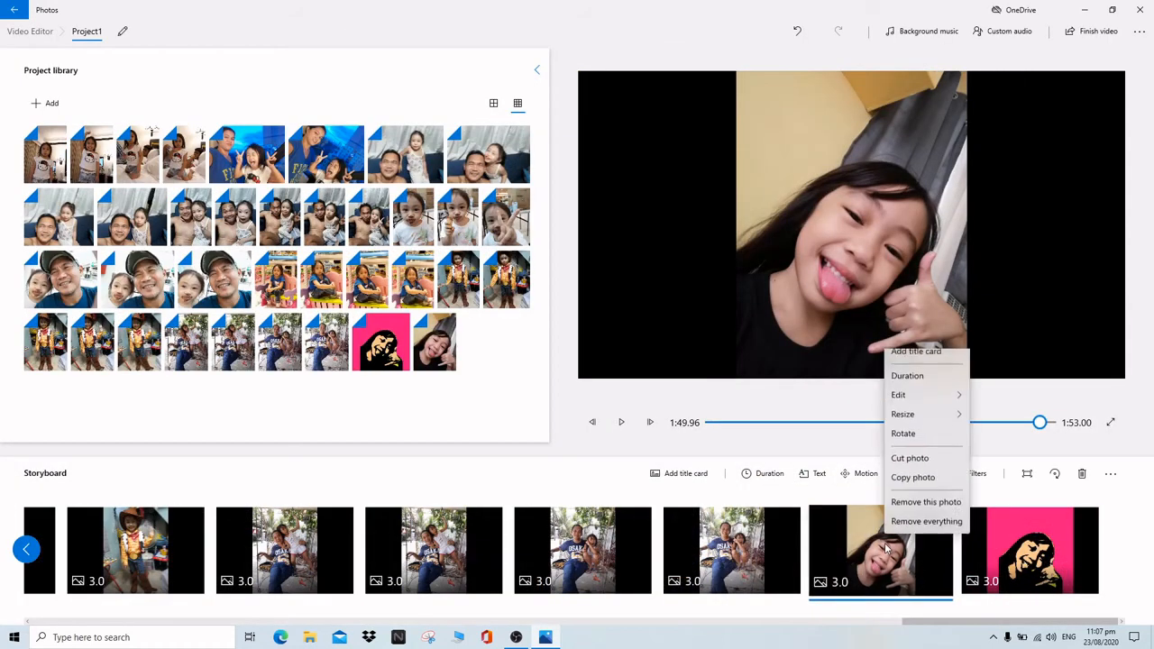
{"action": "left_click", "coordinate": [915, 386]}
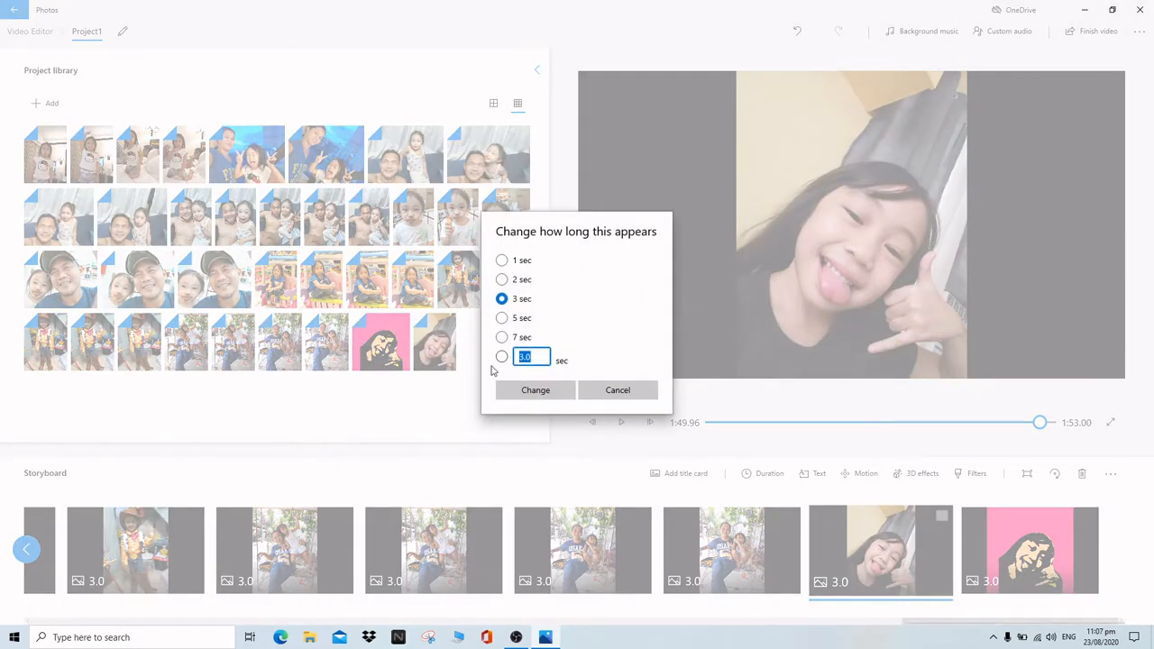
{"action": "type", "text": "4"}
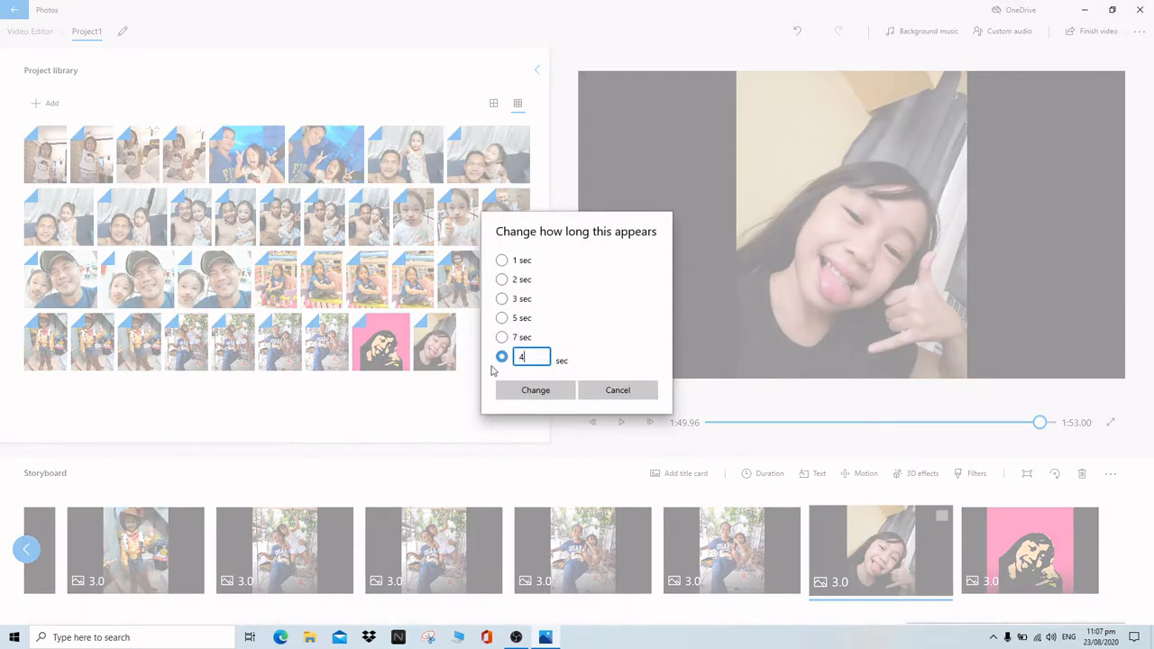
{"action": "left_click", "coordinate": [546, 393]}
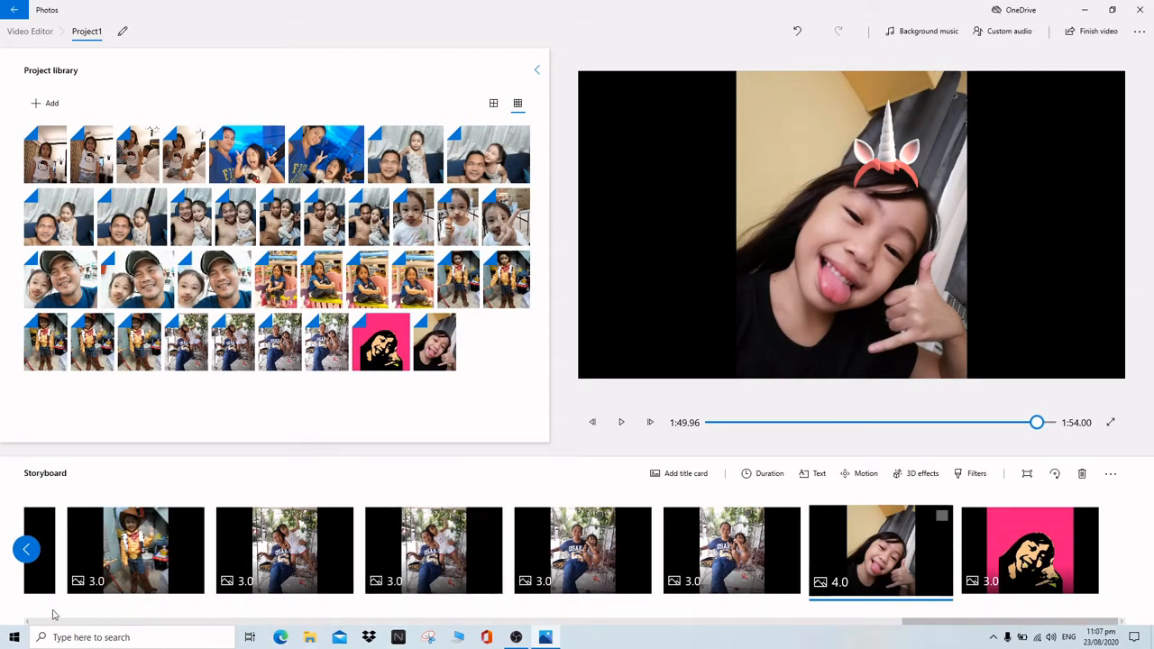
{"action": "left_click", "coordinate": [593, 422]}
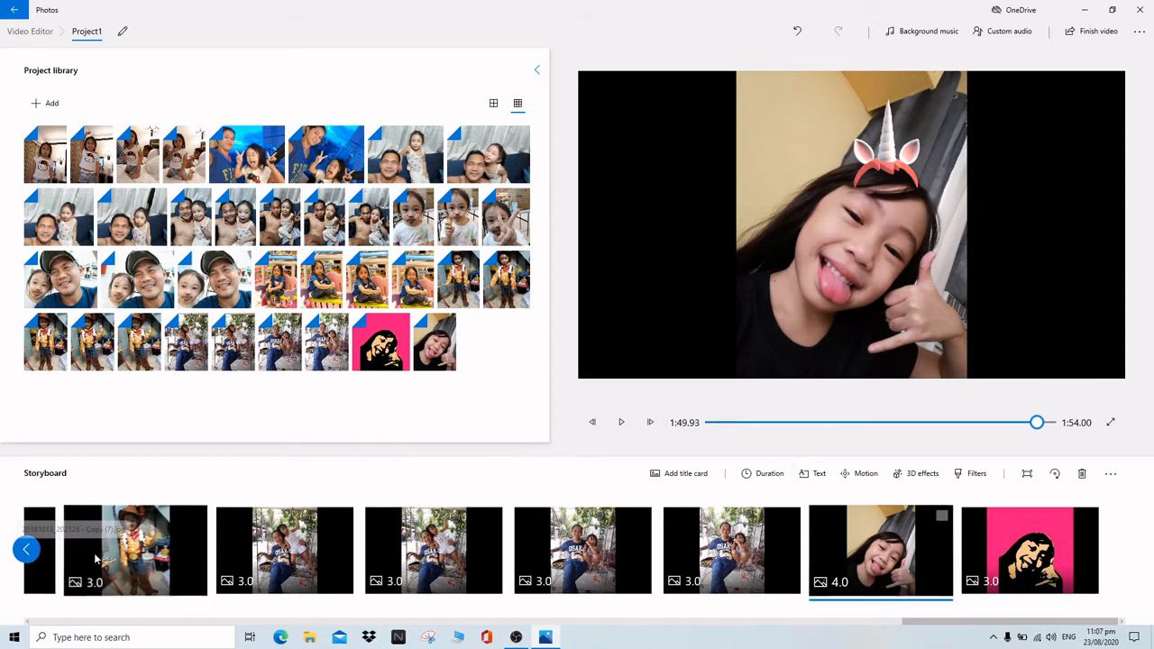
Play the slideshow from the opening title card and pause it during the first photo.
{"action": "left_click", "coordinate": [26, 552]}
{"action": "left_click", "coordinate": [26, 552]}
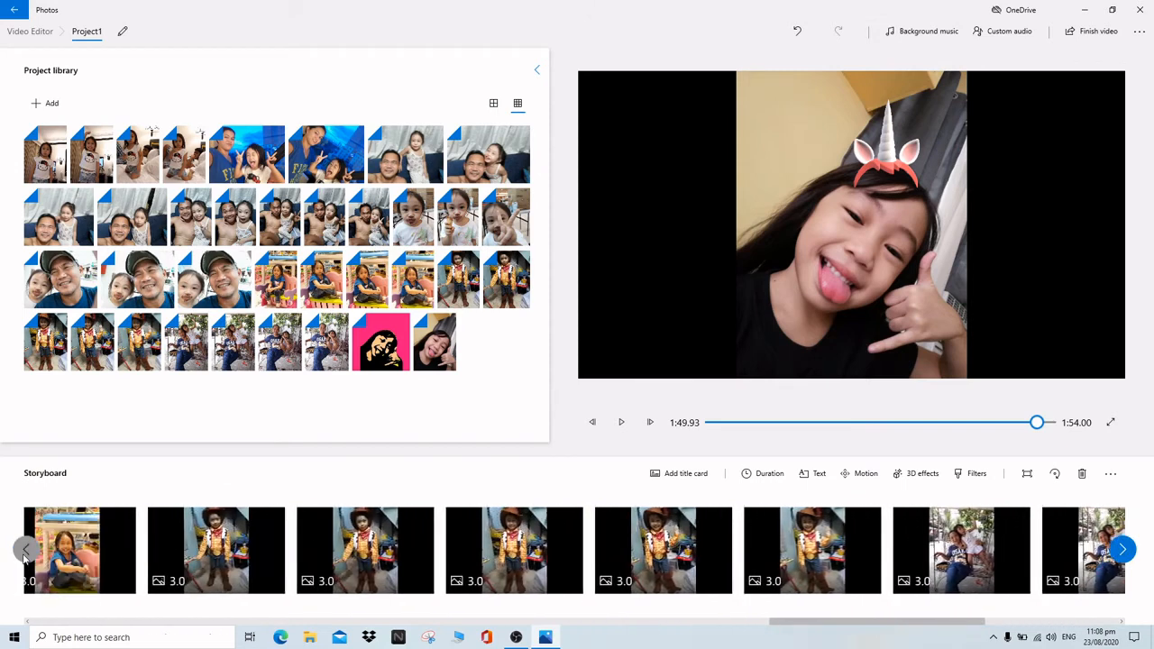
{"action": "left_click", "coordinate": [26, 552]}
{"action": "left_click", "coordinate": [27, 552]}
{"action": "left_click", "coordinate": [26, 552]}
{"action": "left_click", "coordinate": [26, 552]}
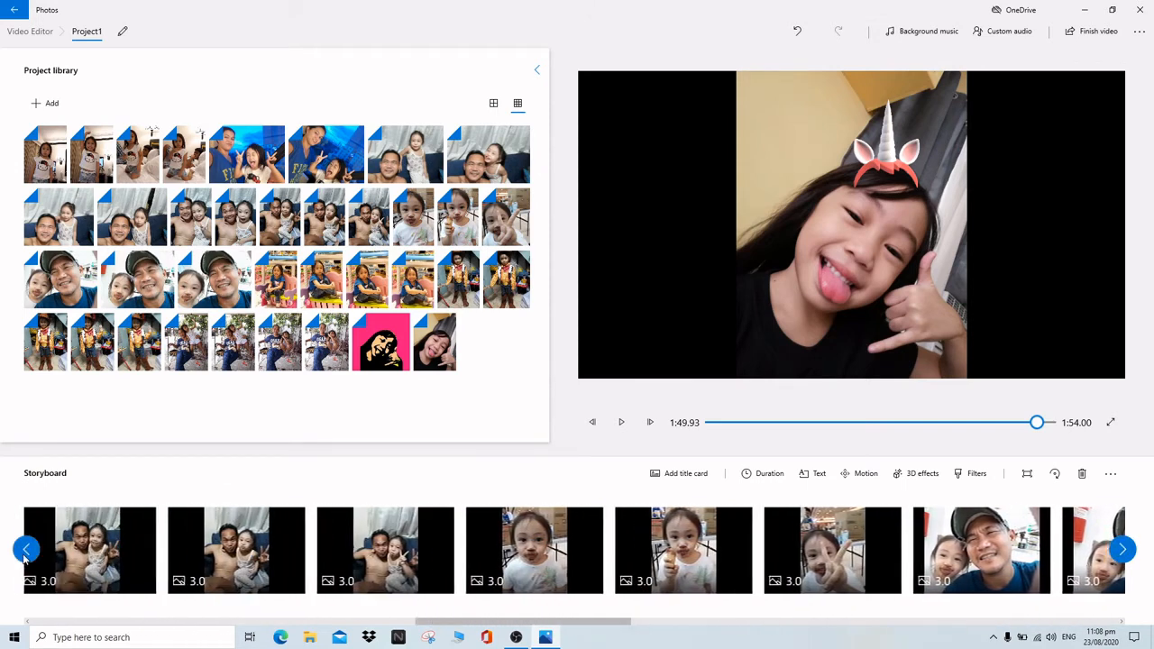
{"action": "left_click", "coordinate": [26, 552]}
{"action": "left_click", "coordinate": [26, 552]}
{"action": "left_click", "coordinate": [26, 552]}
{"action": "left_click", "coordinate": [26, 550]}
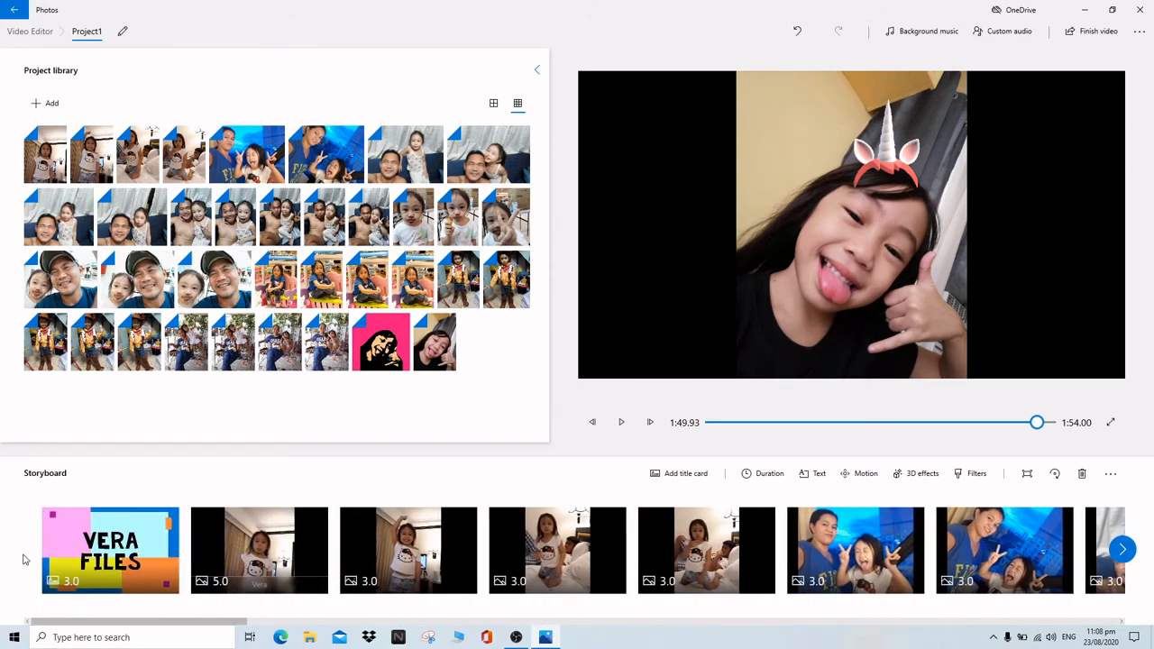
{"action": "left_click", "coordinate": [51, 563]}
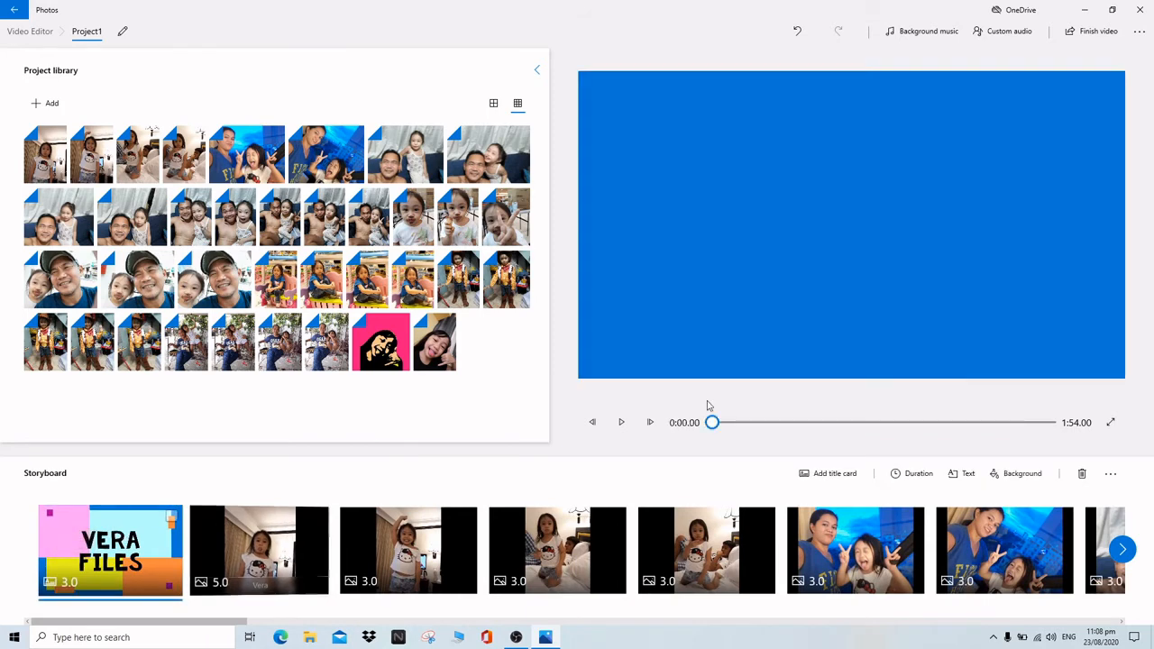
{"action": "left_click", "coordinate": [622, 423]}
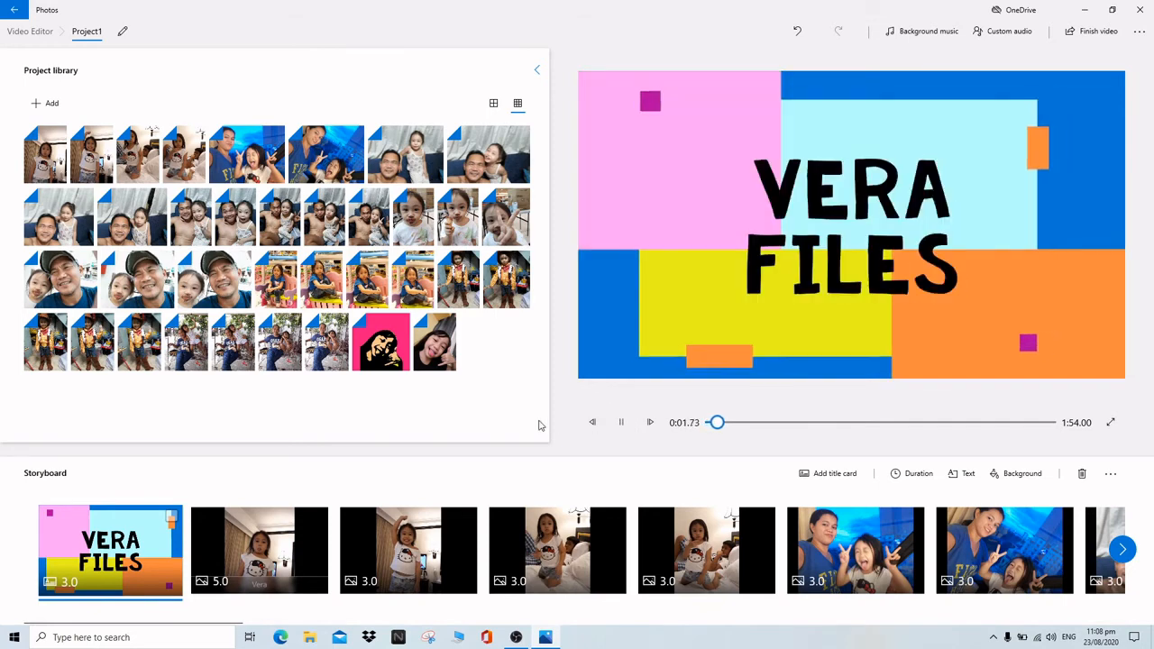
{"action": "left_click", "coordinate": [622, 423]}
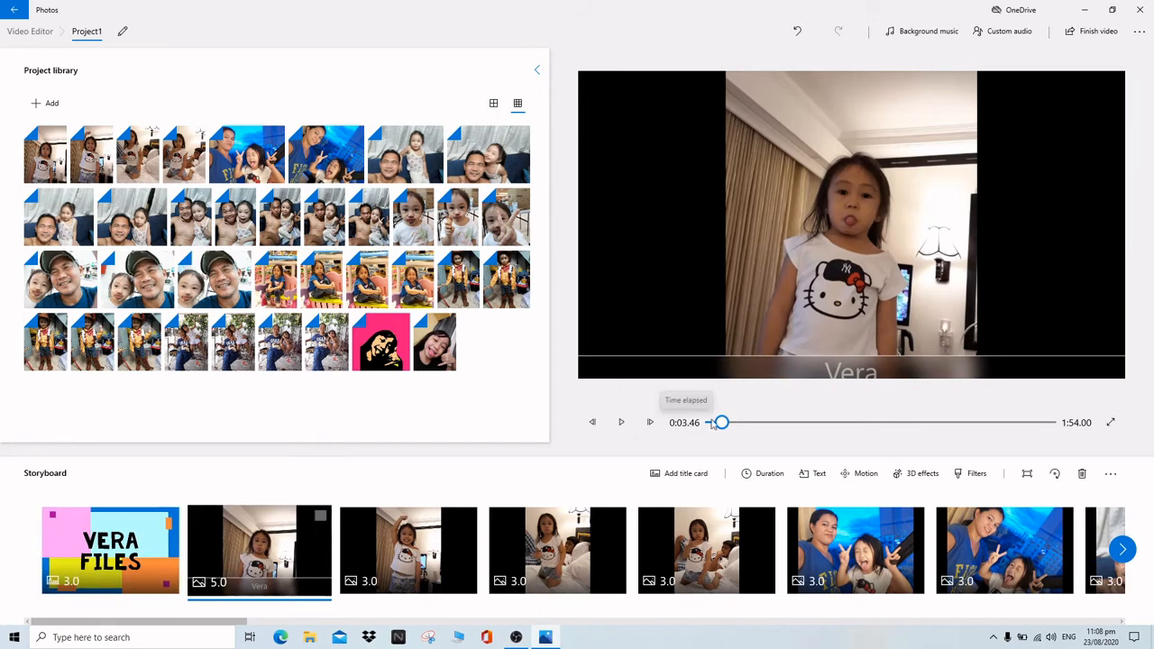
Add the Happy Beat background music with the video synced to its beat, and play the slideshow from the title card.
{"action": "left_click", "coordinate": [111, 541]}
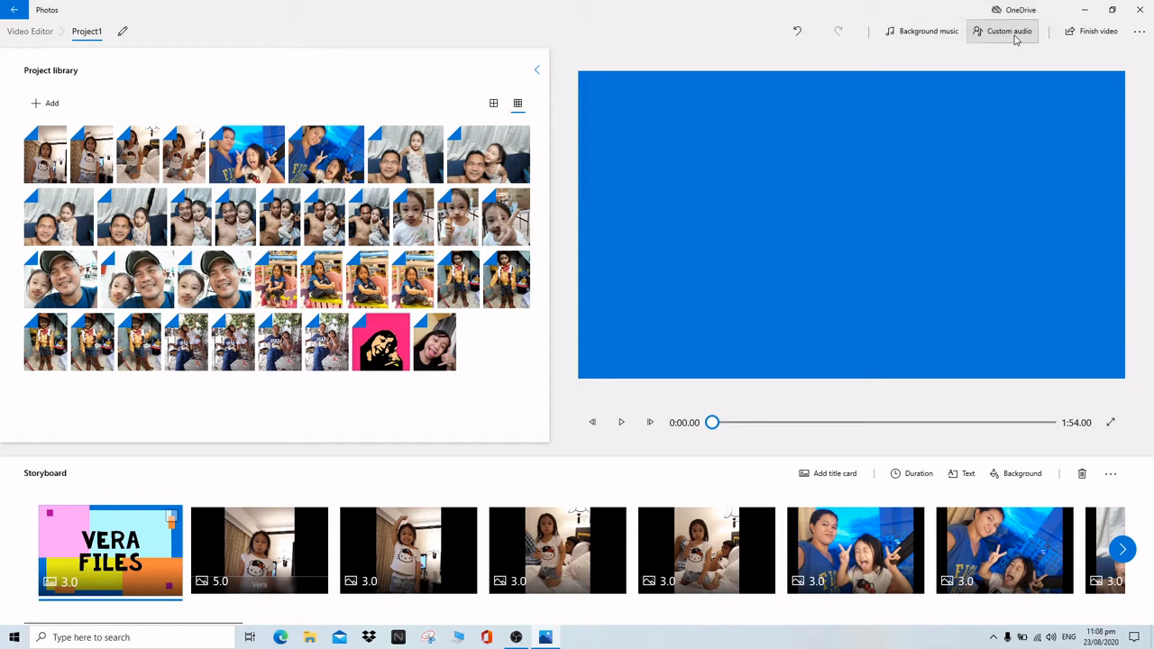
{"action": "left_click", "coordinate": [929, 36]}
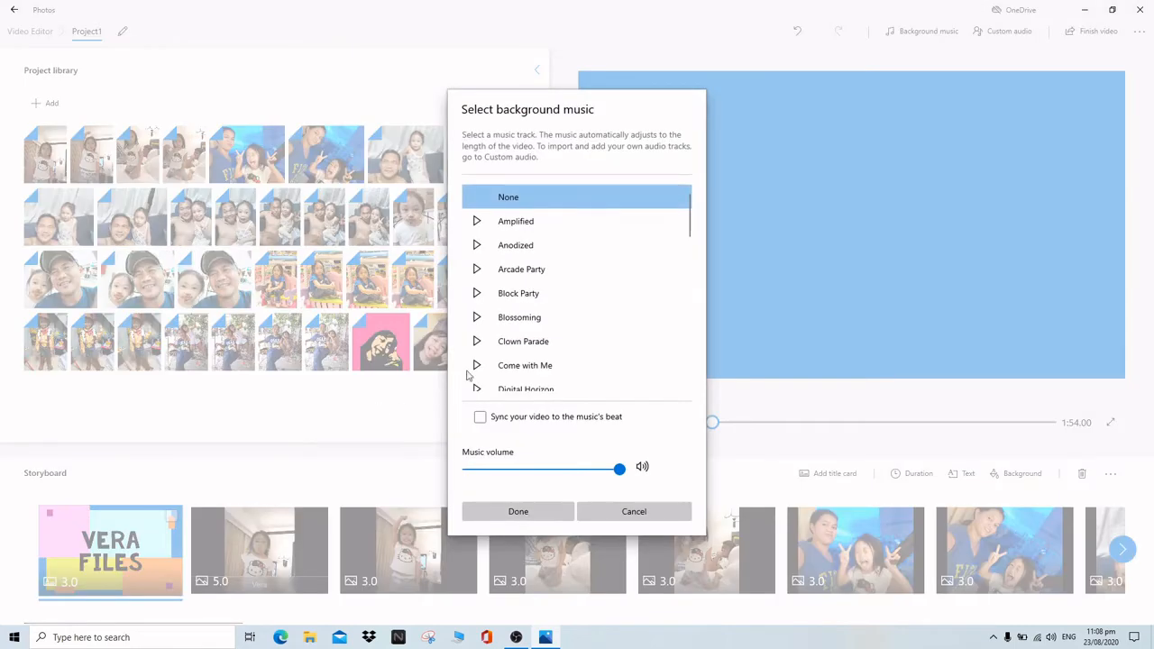
{"action": "scroll", "coordinate": [620, 292], "scroll_direction": "down", "scroll_amount": 3}
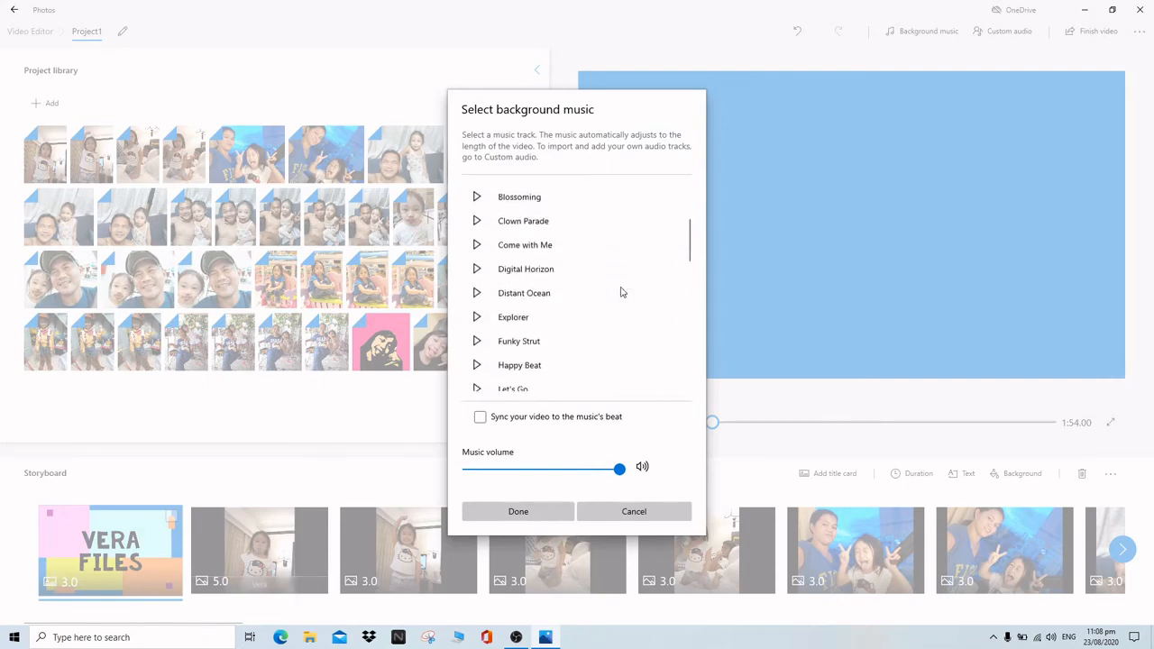
{"action": "left_click", "coordinate": [527, 364]}
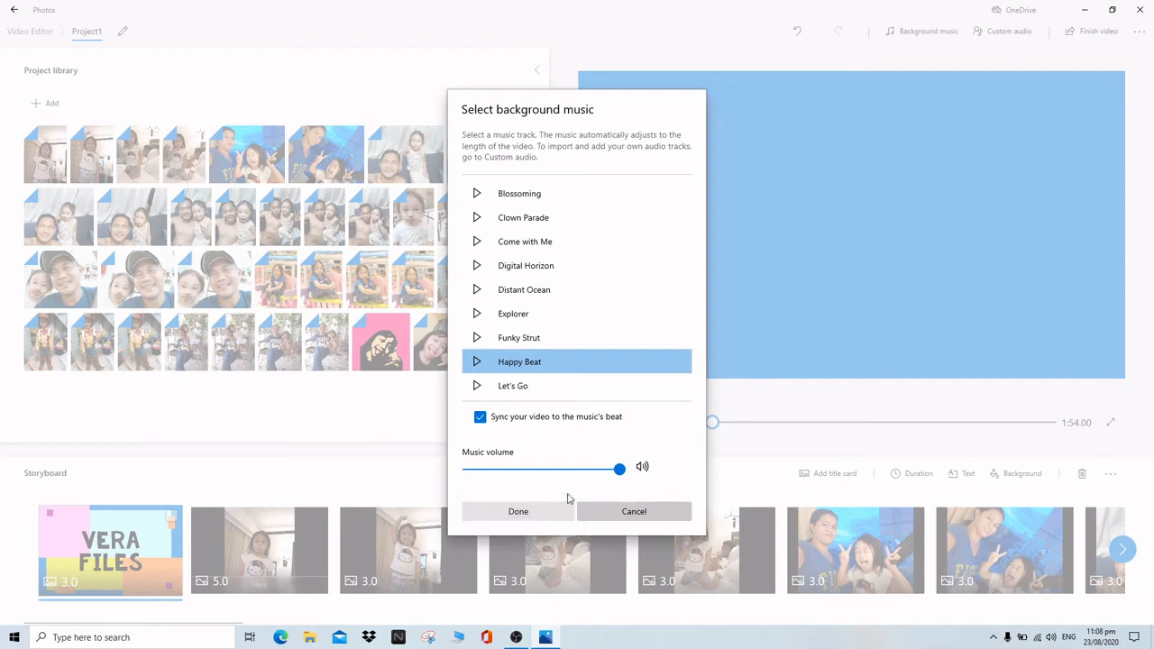
{"action": "left_click", "coordinate": [522, 516]}
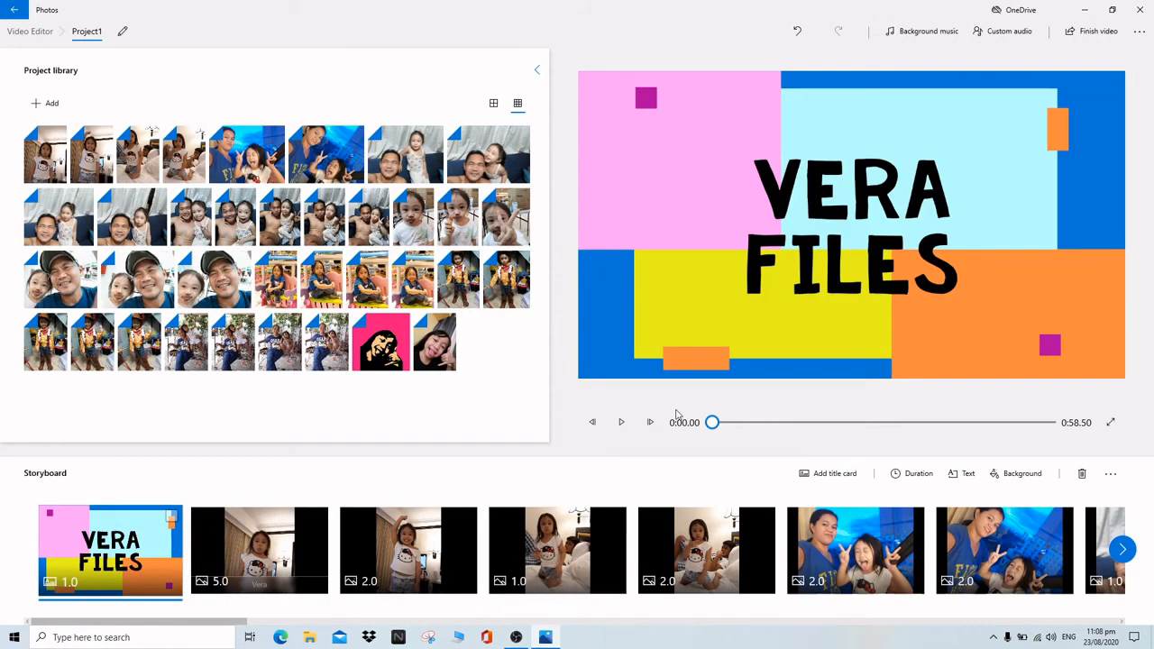
{"action": "left_click", "coordinate": [621, 423]}
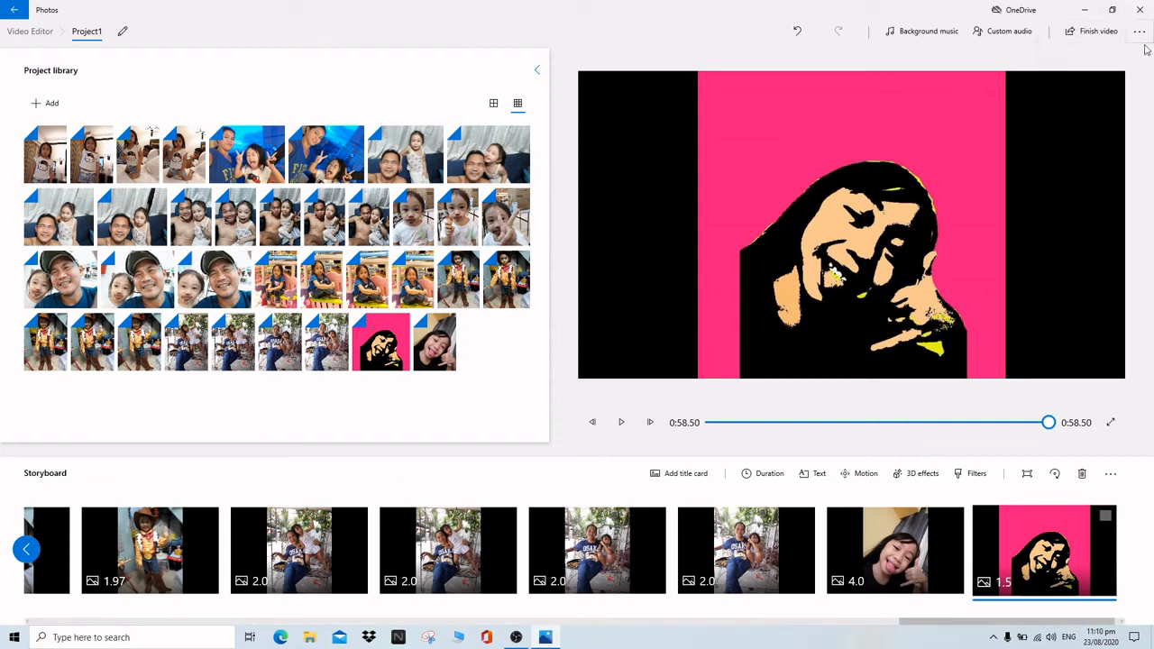
Export the finished video in High 1080p quality as Project1.mp4 to the Finished_videos folder.
{"action": "left_click", "coordinate": [1072, 33]}
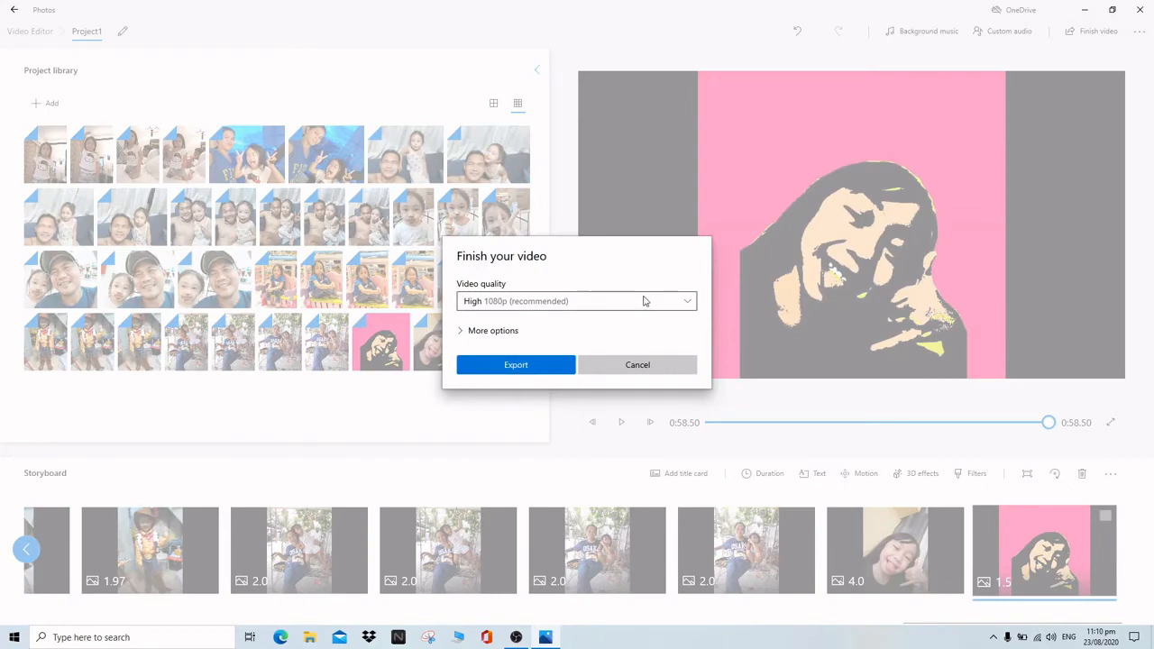
{"action": "left_click", "coordinate": [691, 307]}
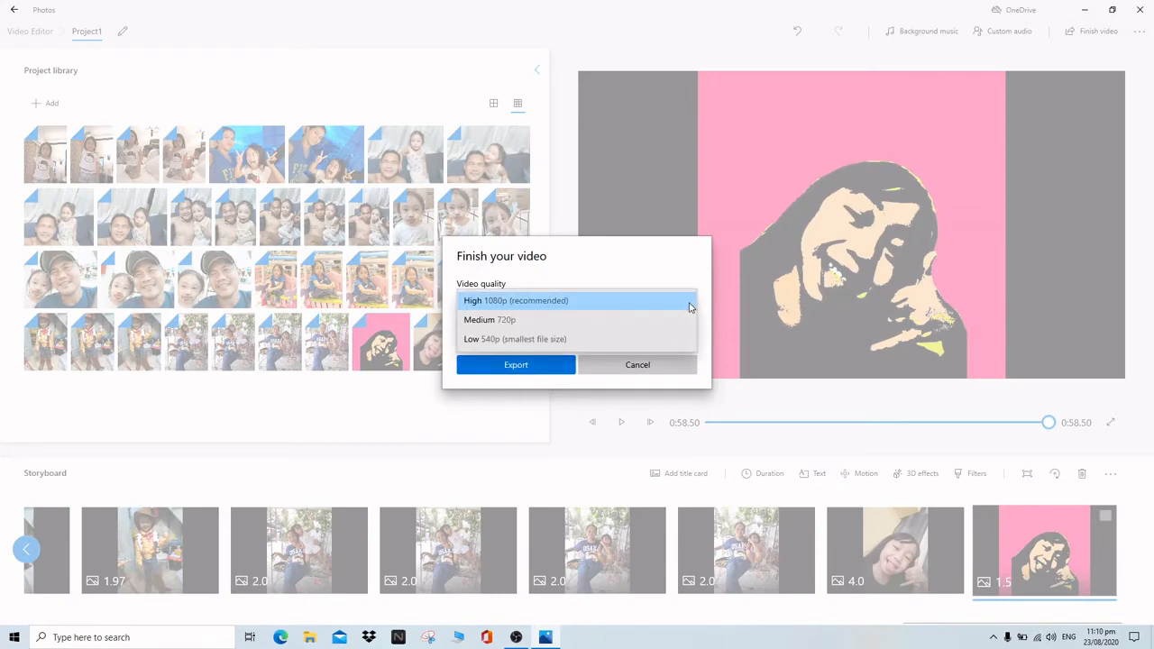
{"action": "left_click", "coordinate": [539, 305]}
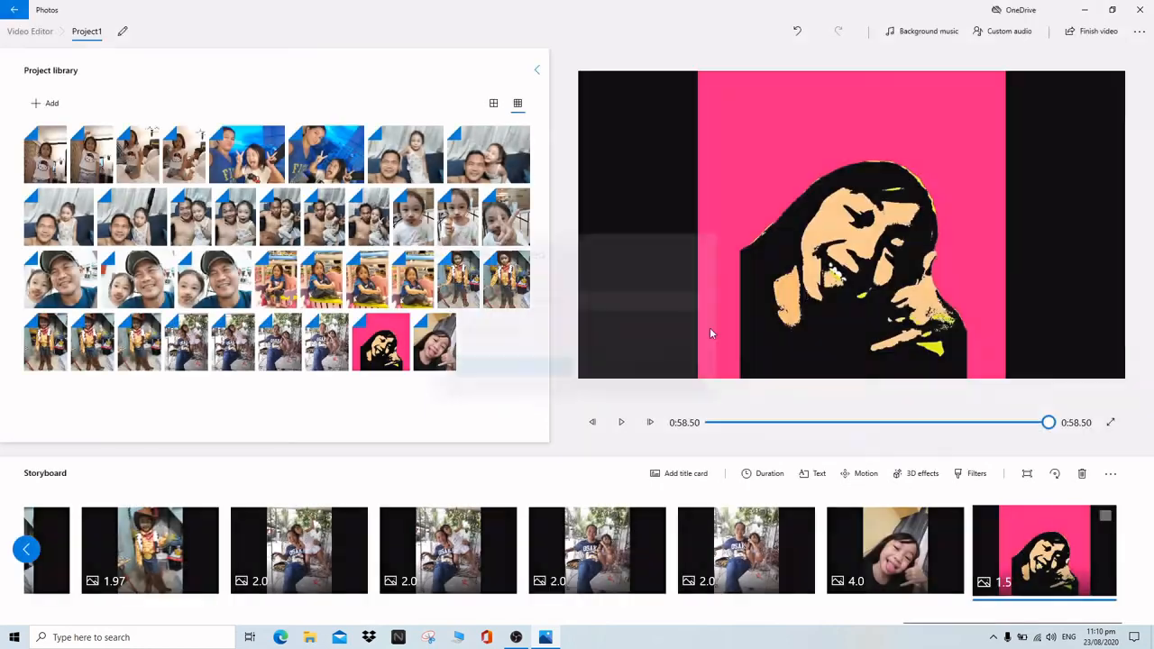
{"action": "left_click", "coordinate": [487, 365]}
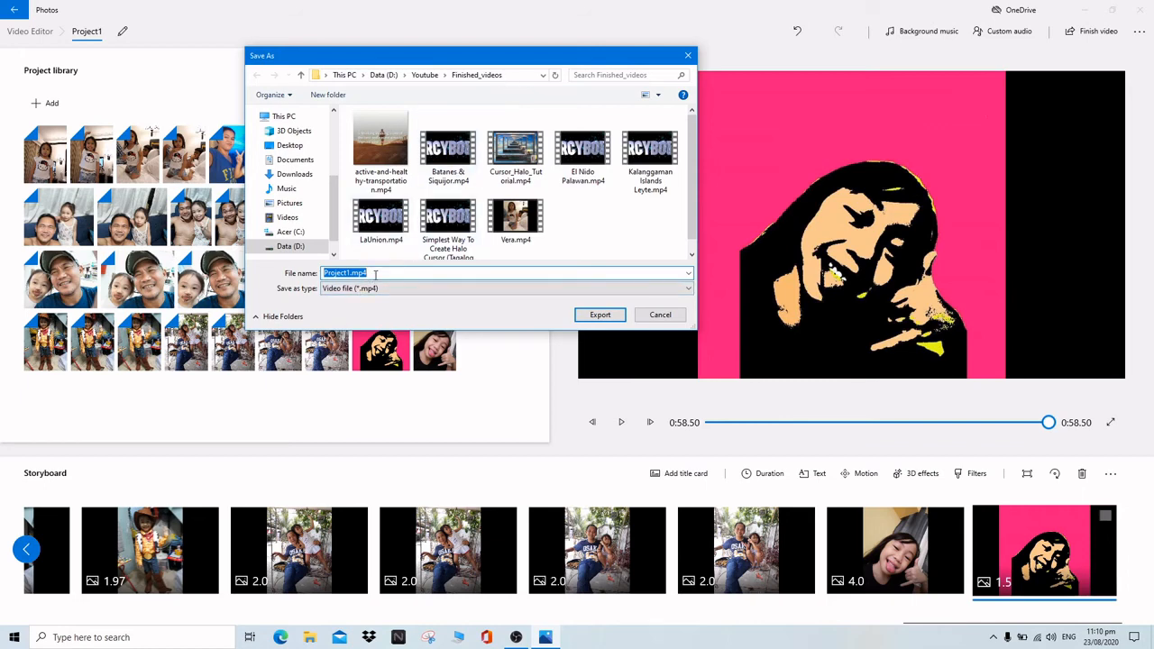
{"action": "left_click", "coordinate": [604, 318]}
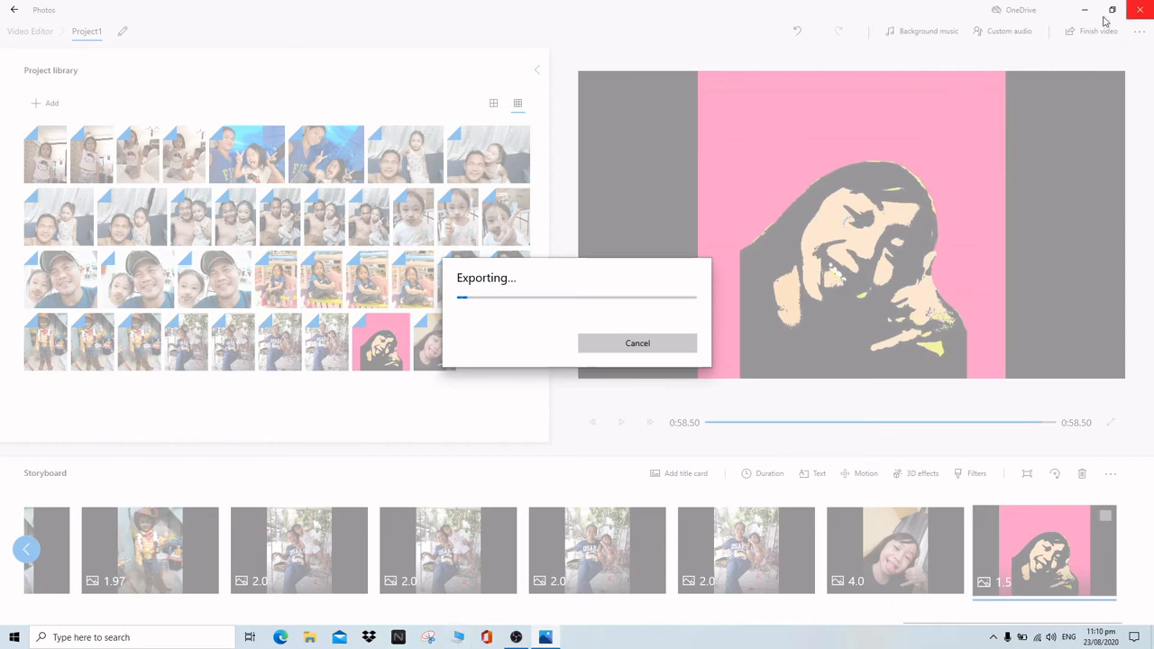
{"action": "mouse_move", "coordinate": [518, 638]}
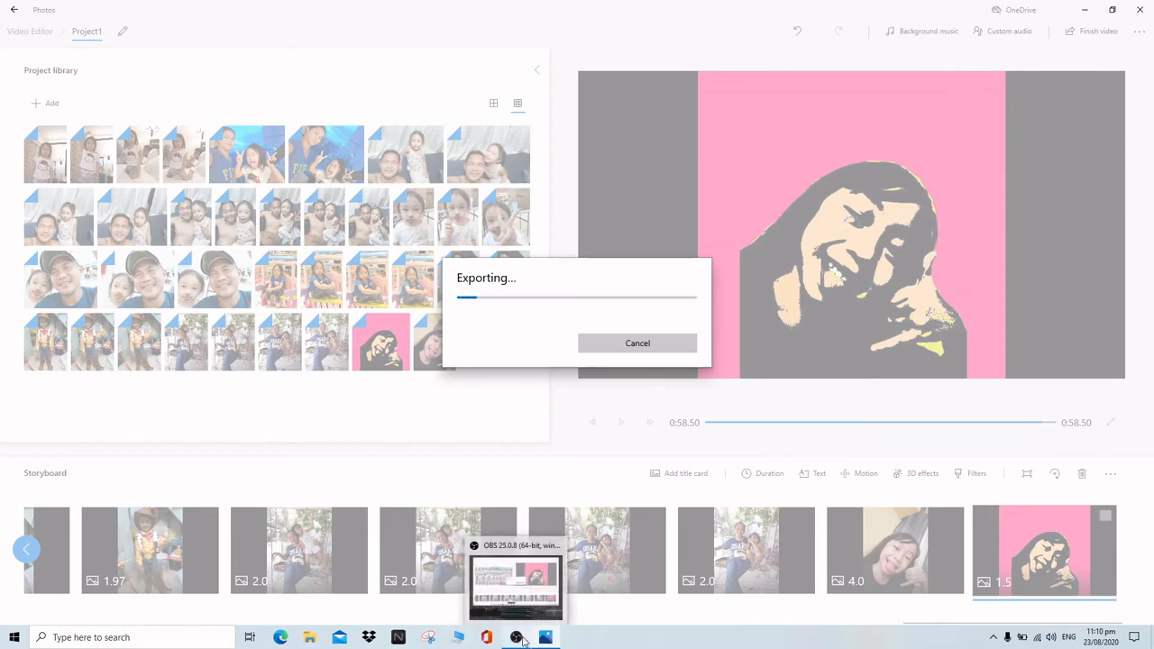
{"action": "left_click", "coordinate": [517, 638]}
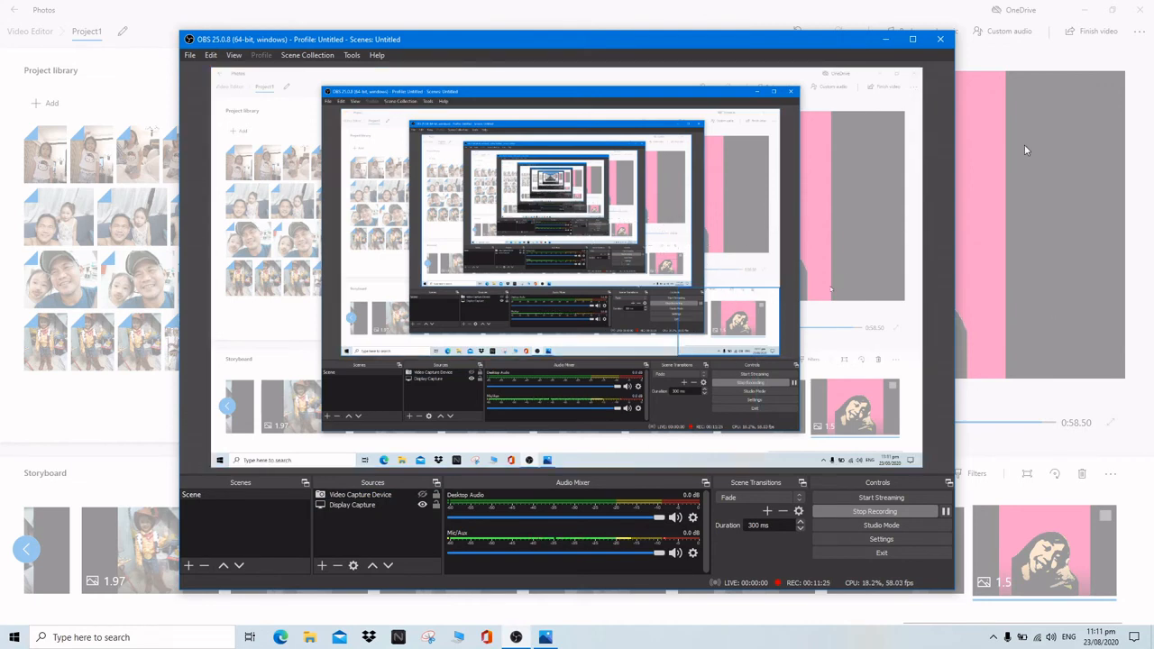
{"action": "left_click", "coordinate": [805, 5]}
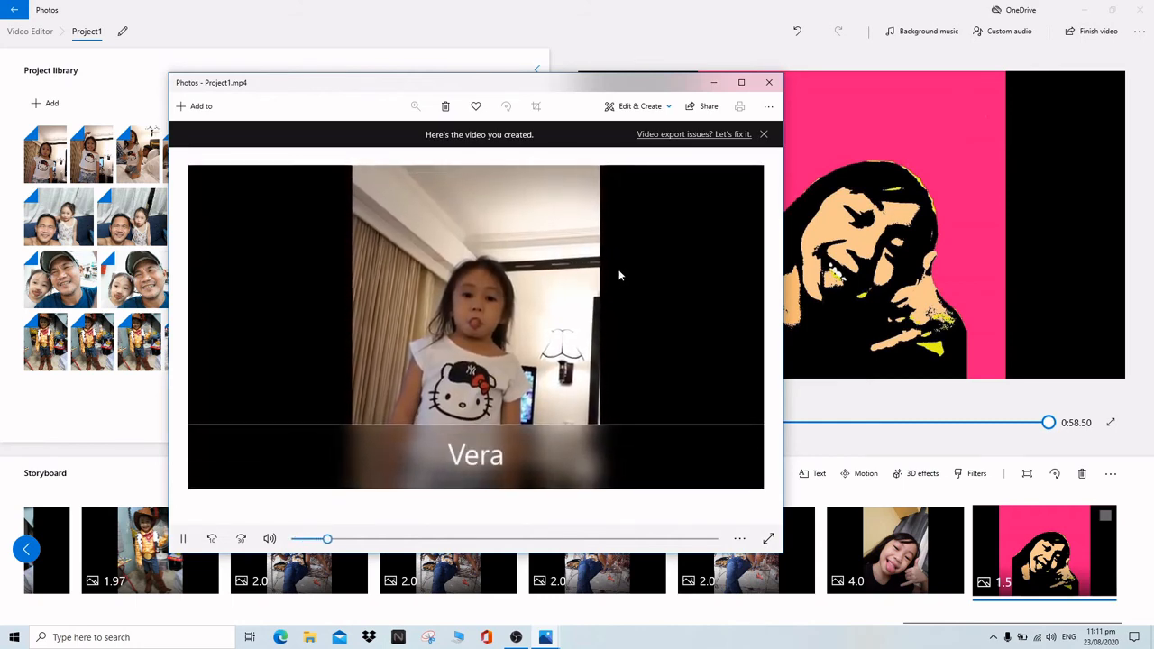
Skim through the exported Project1.mp4 at several points up to the hand-sign selfie, and close its playback window.
{"action": "left_click", "coordinate": [407, 540]}
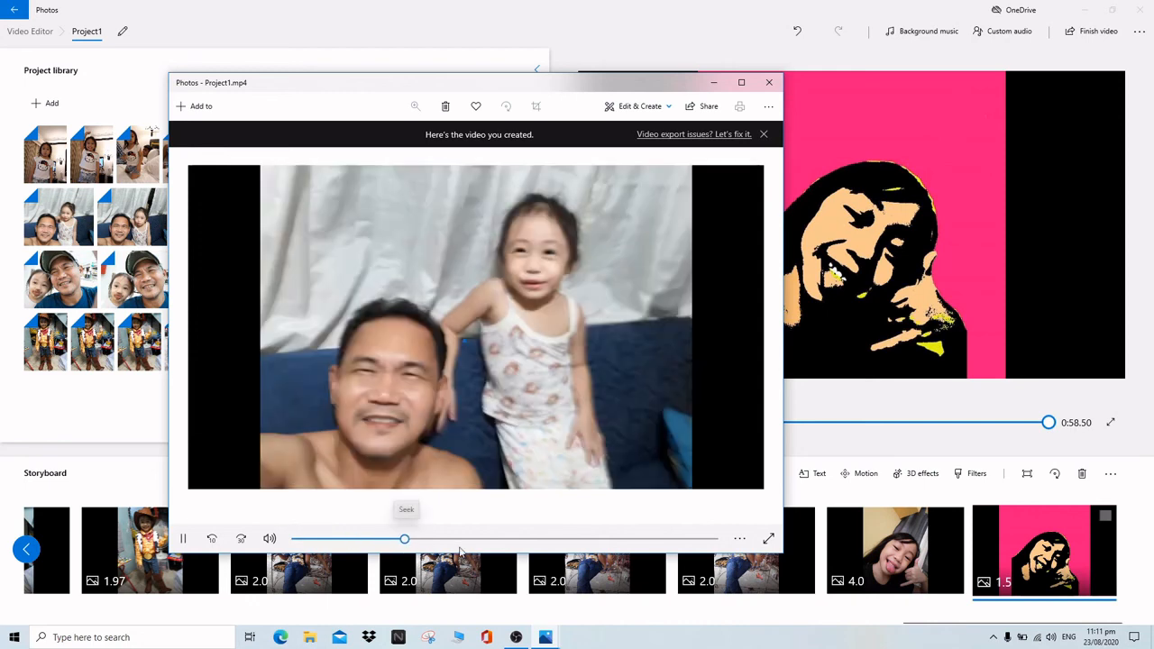
{"action": "left_click", "coordinate": [506, 540]}
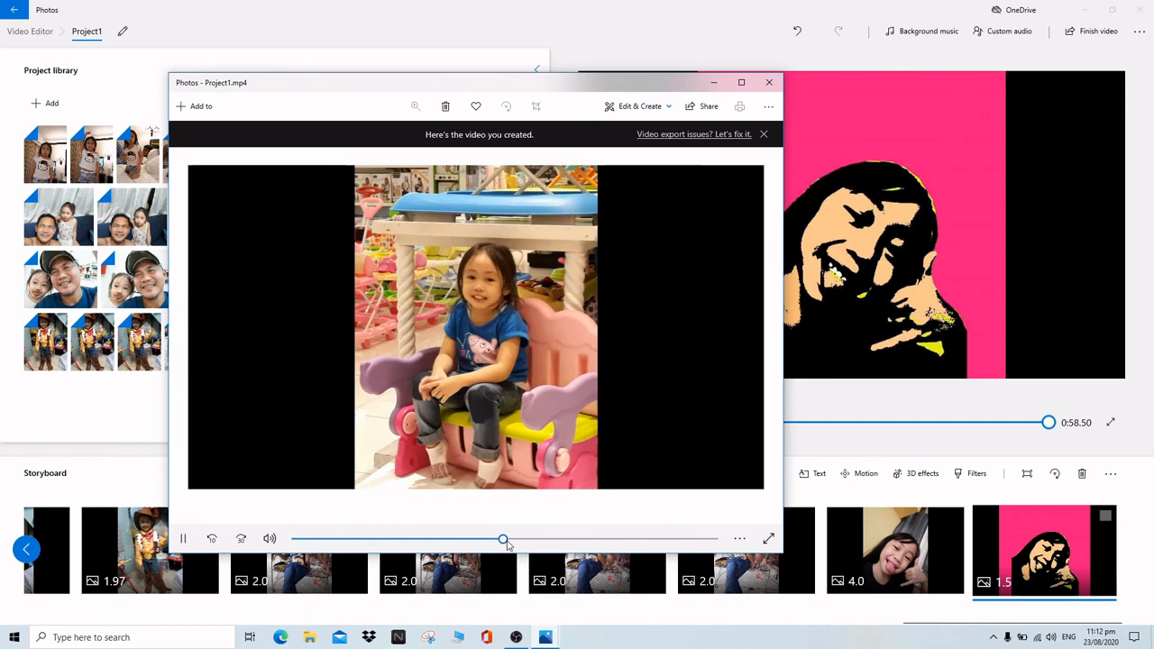
{"action": "left_click", "coordinate": [564, 539]}
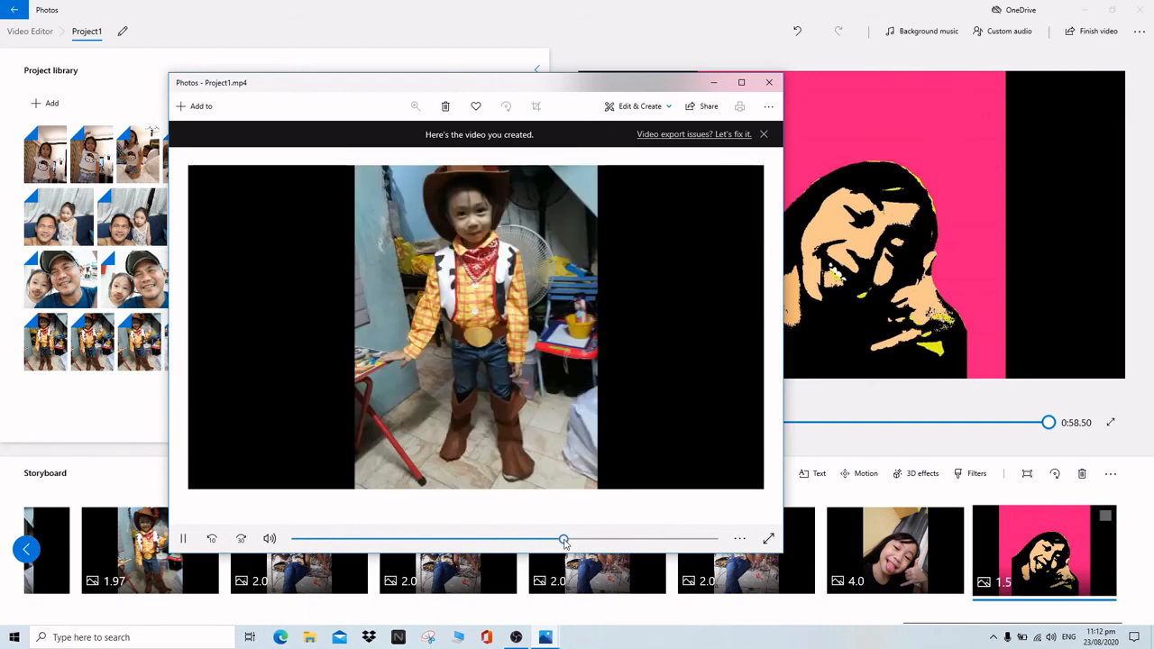
{"action": "left_click", "coordinate": [597, 539]}
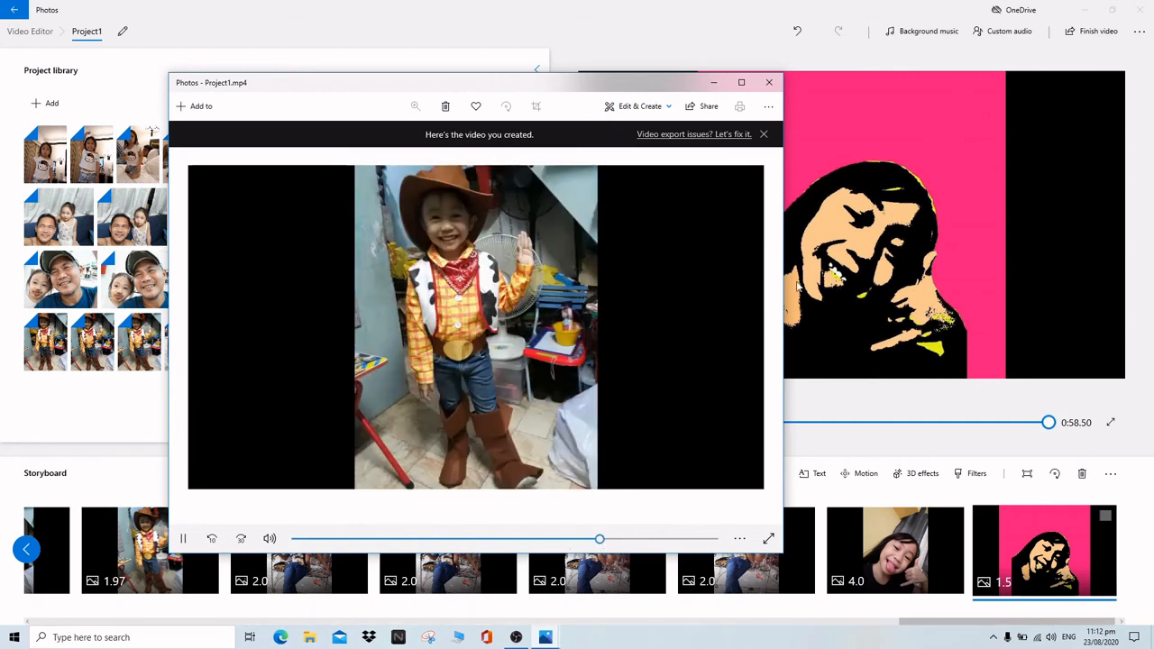
{"action": "left_click", "coordinate": [643, 540]}
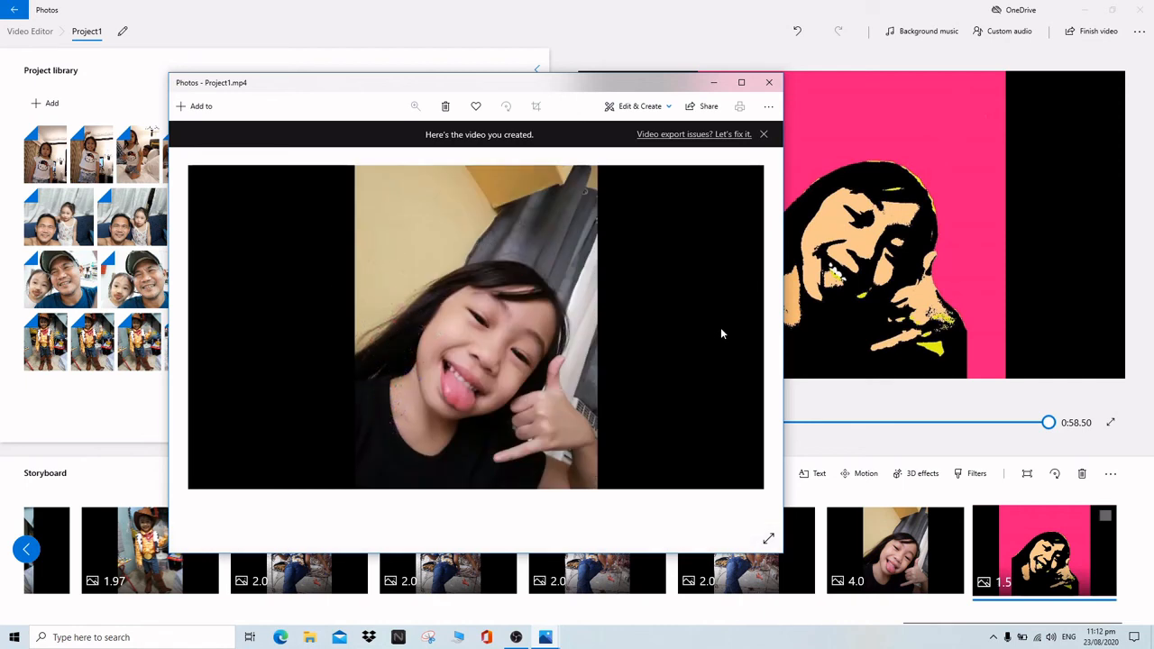
{"action": "left_click", "coordinate": [771, 83]}
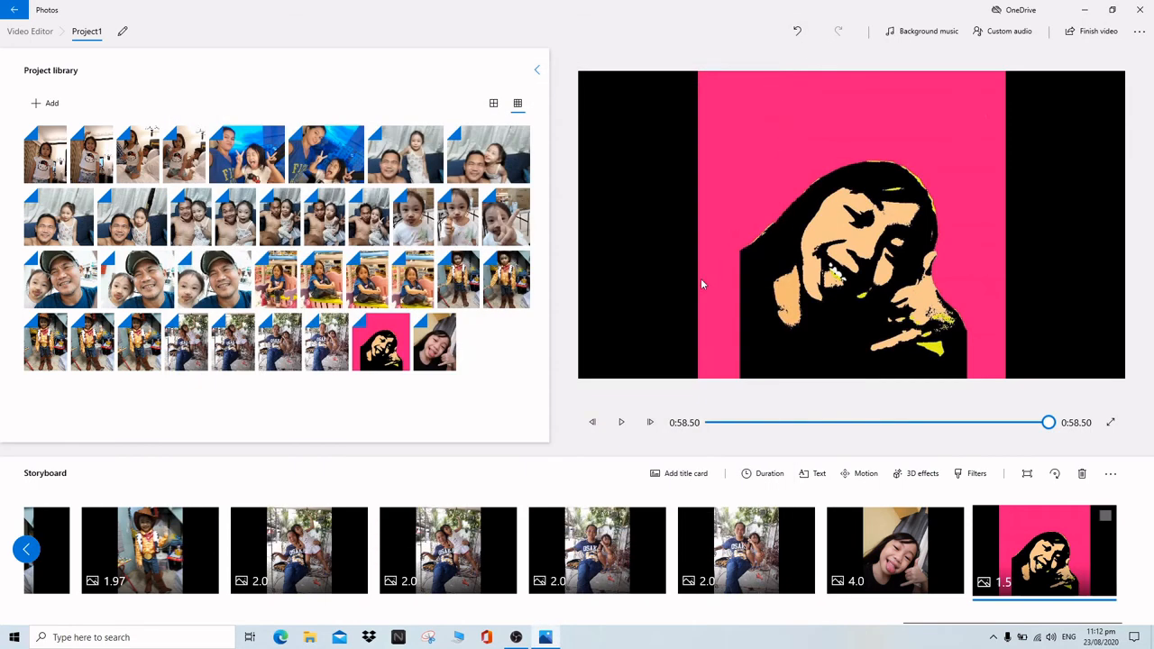
Check the additional project options and close the video editor.
{"action": "left_click", "coordinate": [1141, 33]}
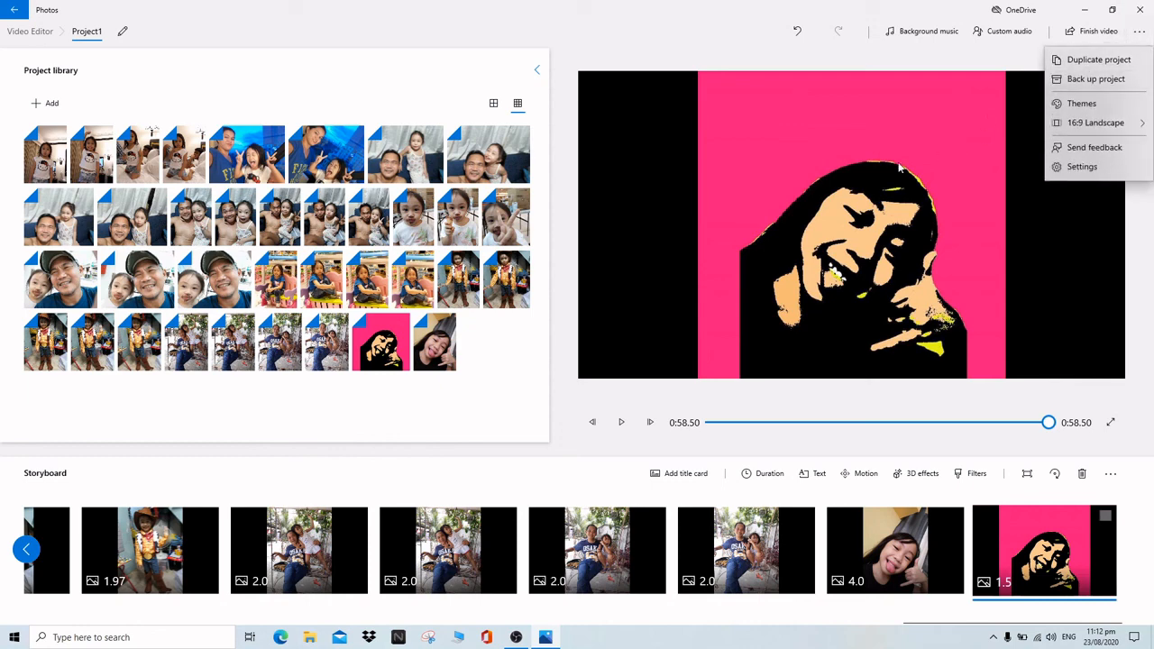
{"action": "left_click", "coordinate": [984, 135]}
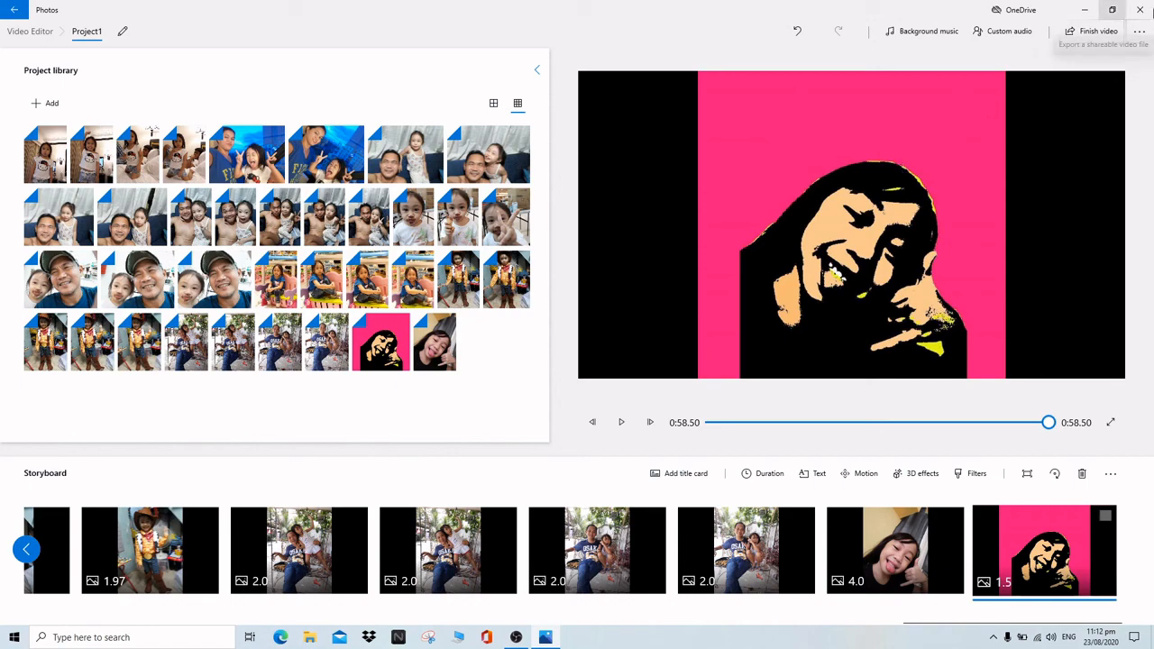
{"action": "left_click", "coordinate": [1147, 11]}
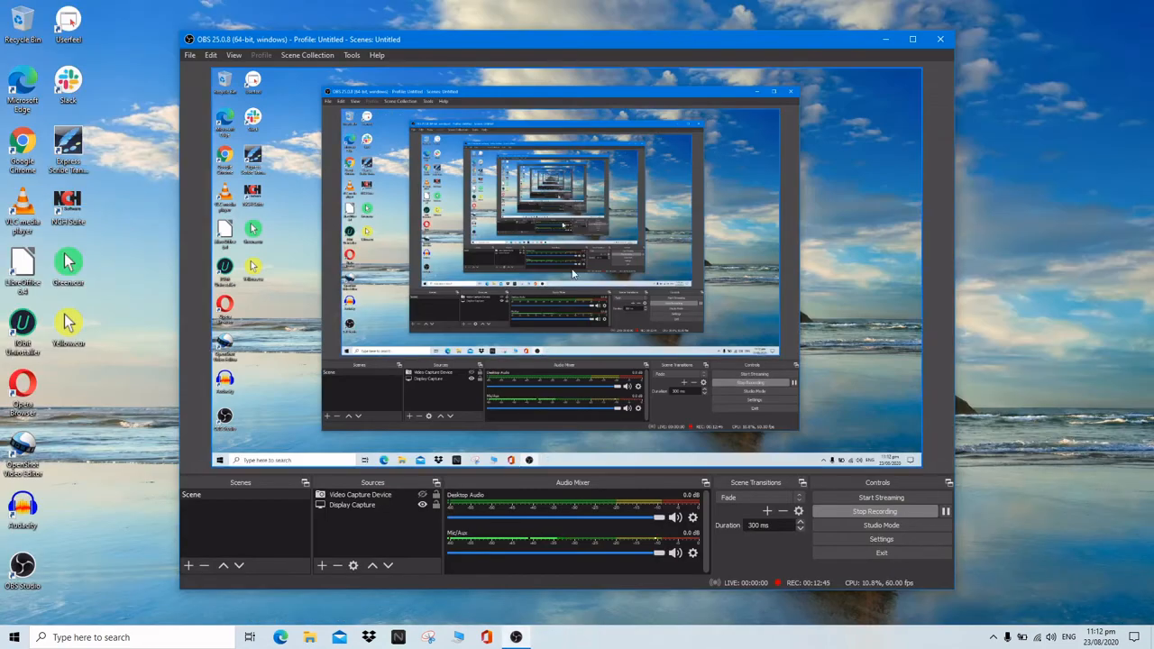